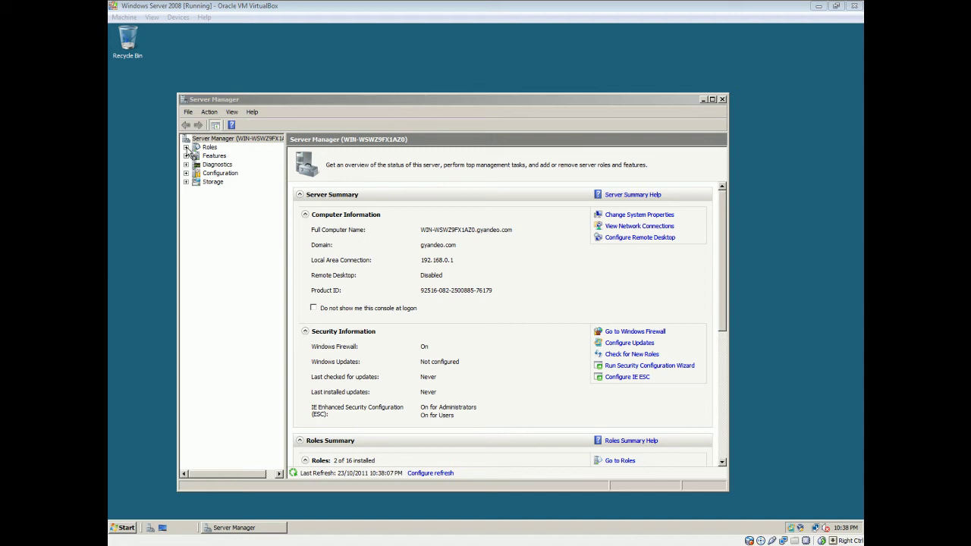
Step: Expand Group Policy Management down to the gyandeo.com domain, maximize the console and widen the tree pane
click(185, 156)
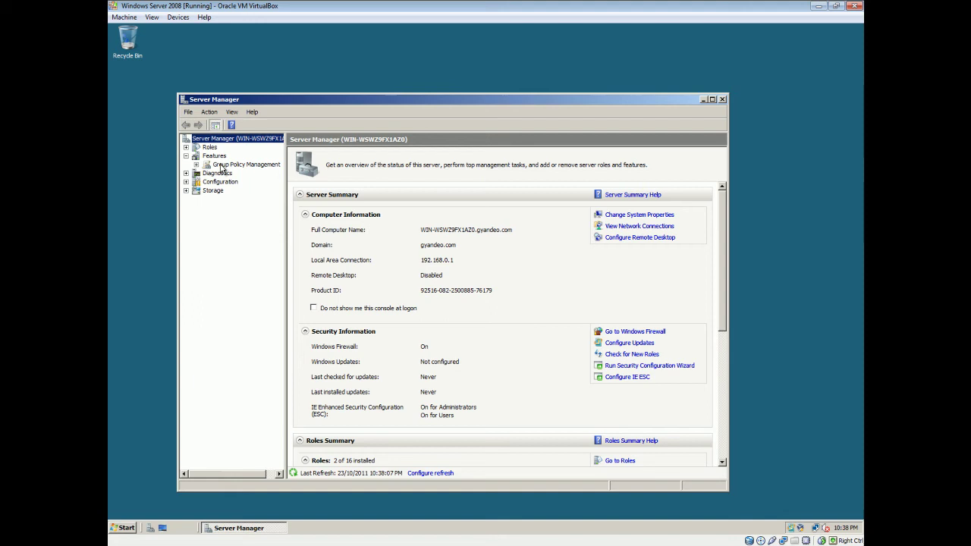
click(222, 166)
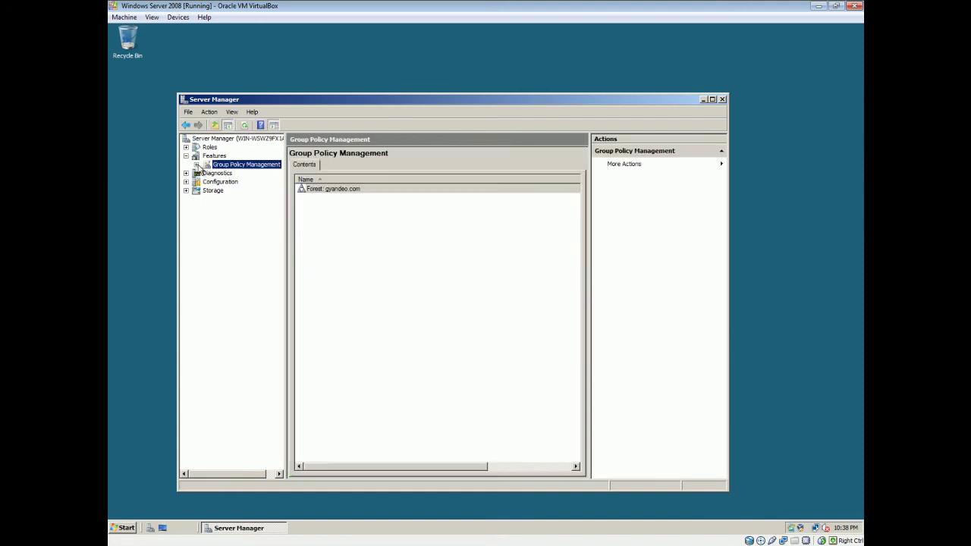
click(196, 165)
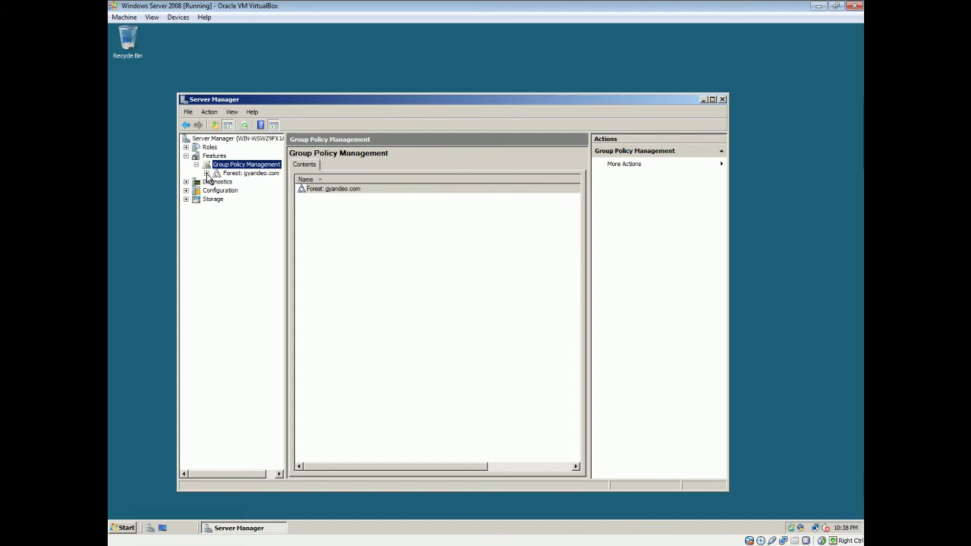
click(207, 174)
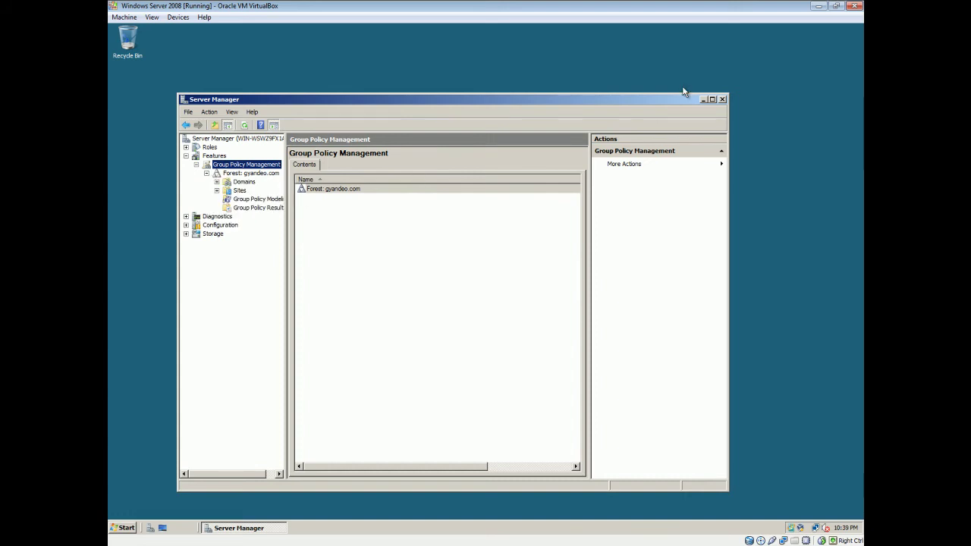
click(712, 99)
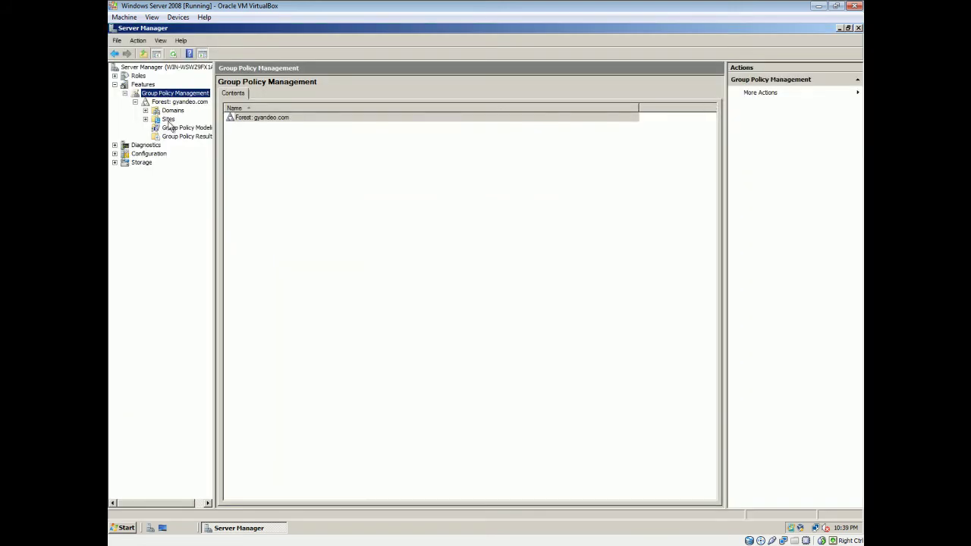
click(146, 111)
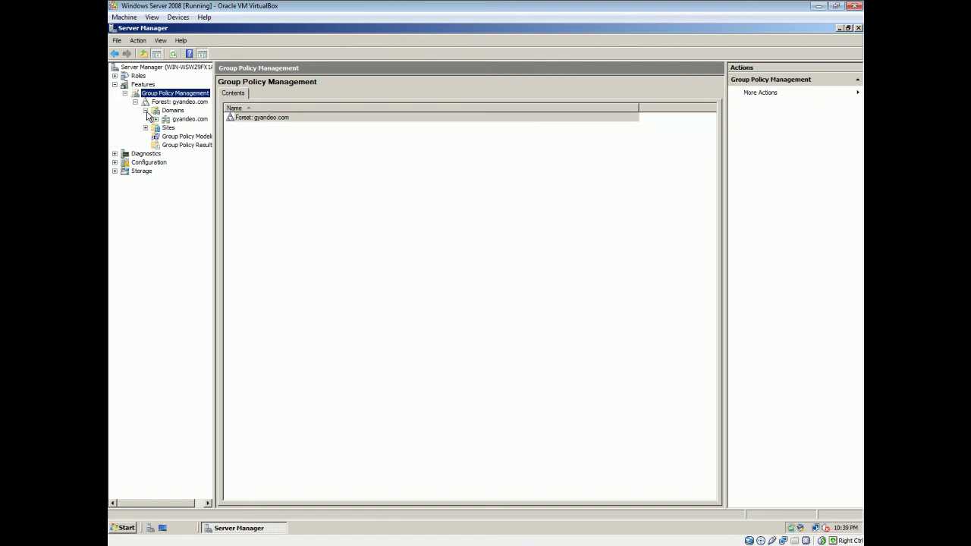
click(155, 119)
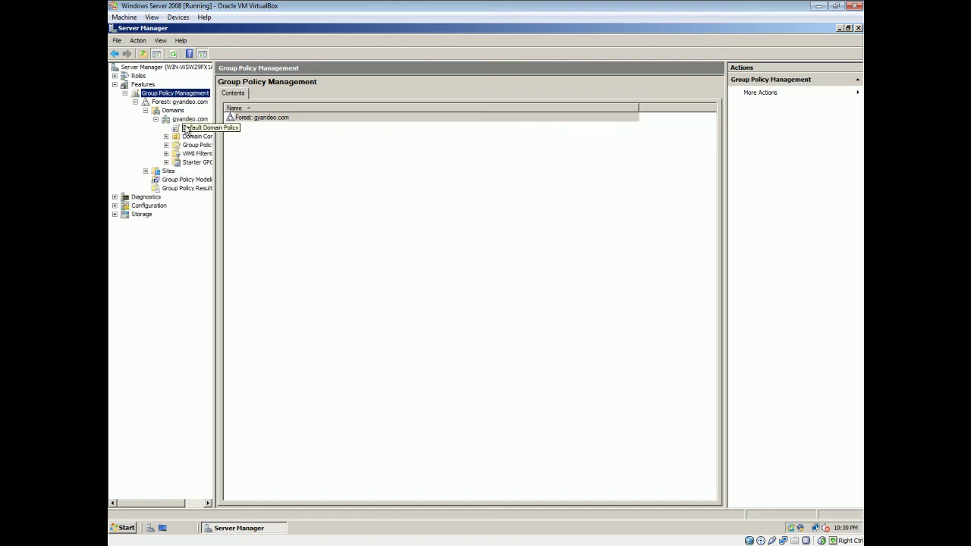
click(189, 119)
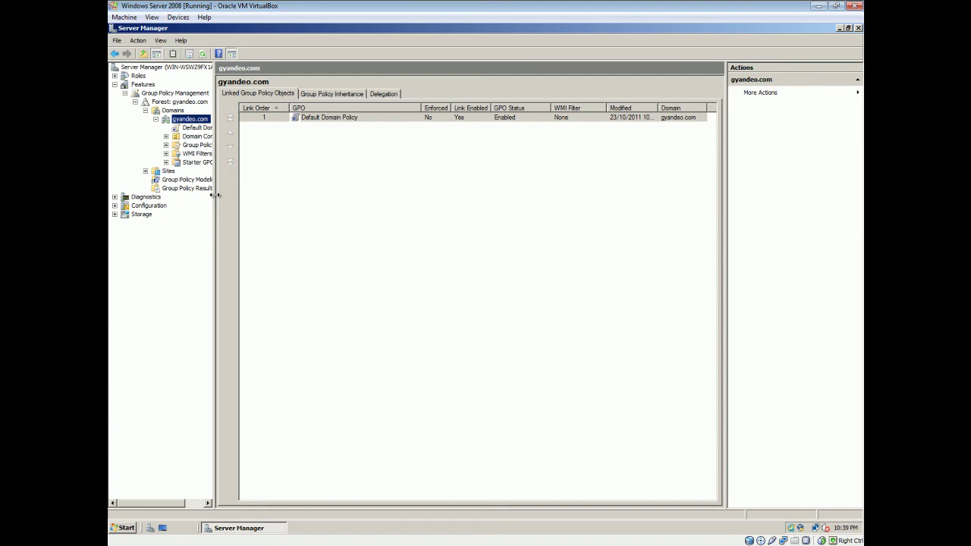
drag(214, 195, 278, 196)
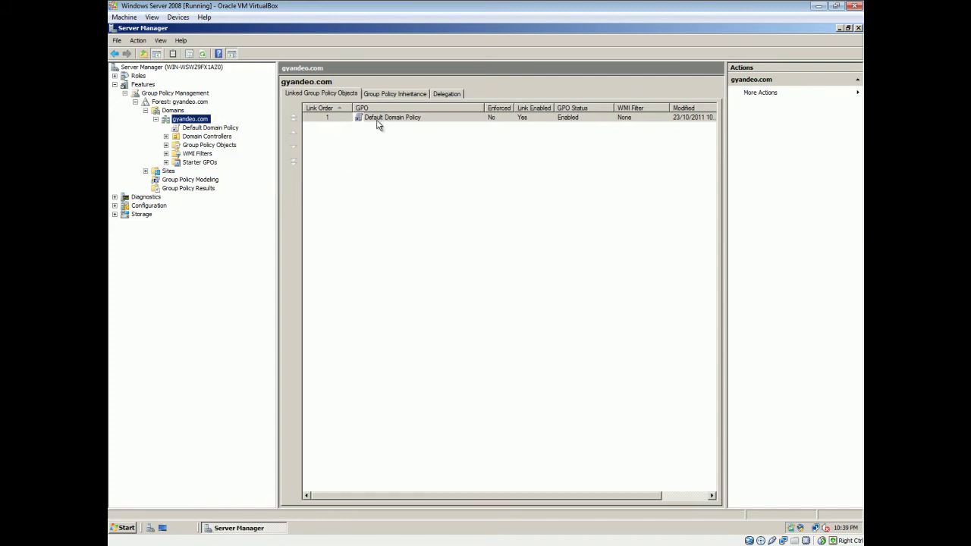
Step: Open the Default Domain Policy link, dismiss the warning, then select the GPO under Group Policy Objects
click(220, 129)
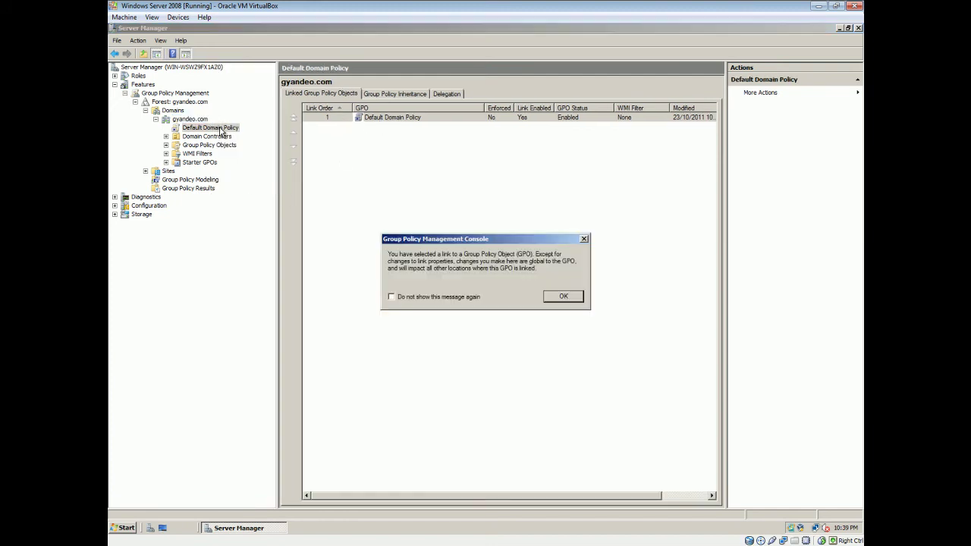
click(562, 296)
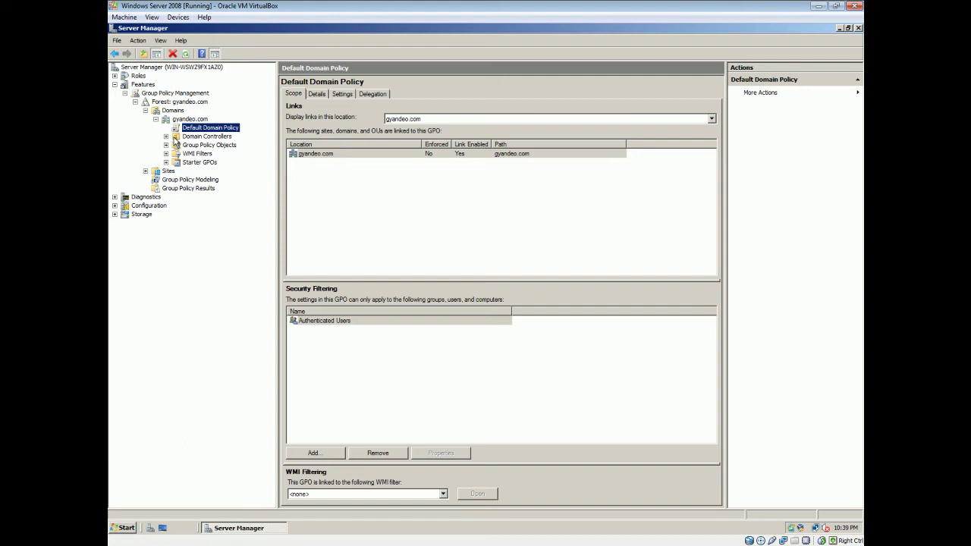
click(166, 145)
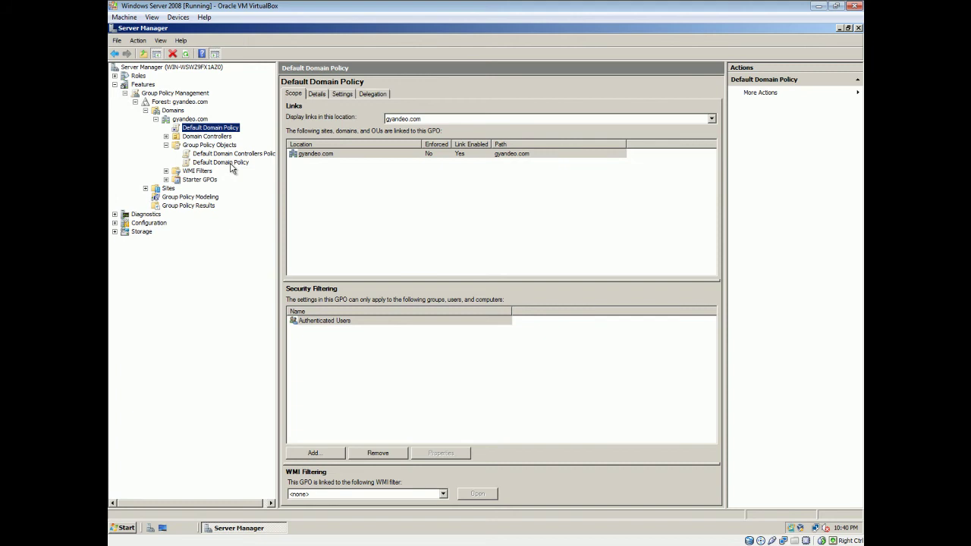
click(221, 162)
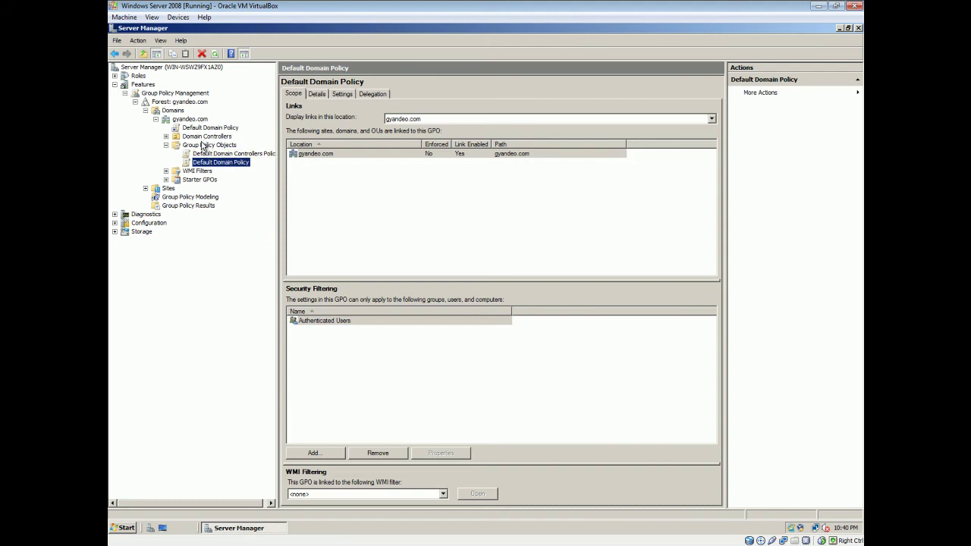
Step: Expand Roles and open Active Directory Users and Computers to the gyandeo.com domain
click(114, 76)
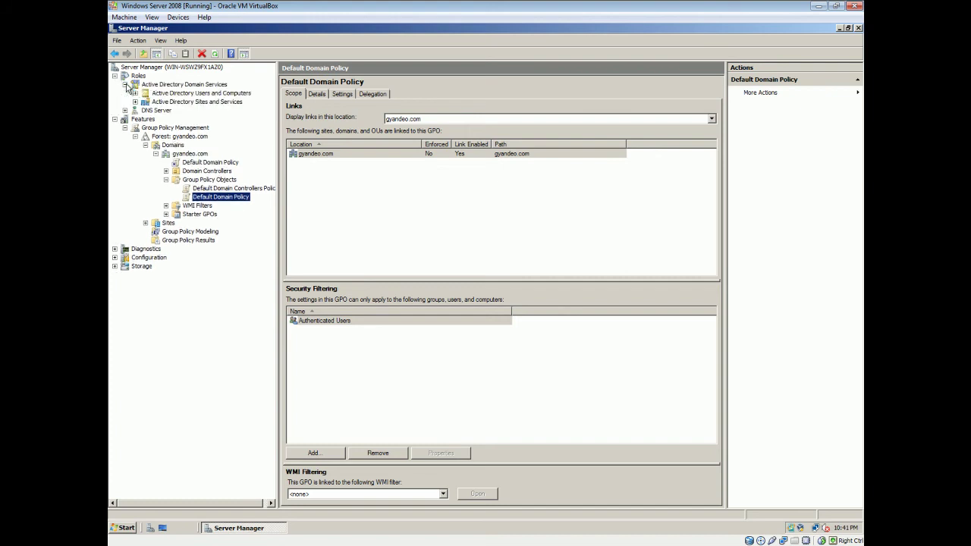
click(115, 119)
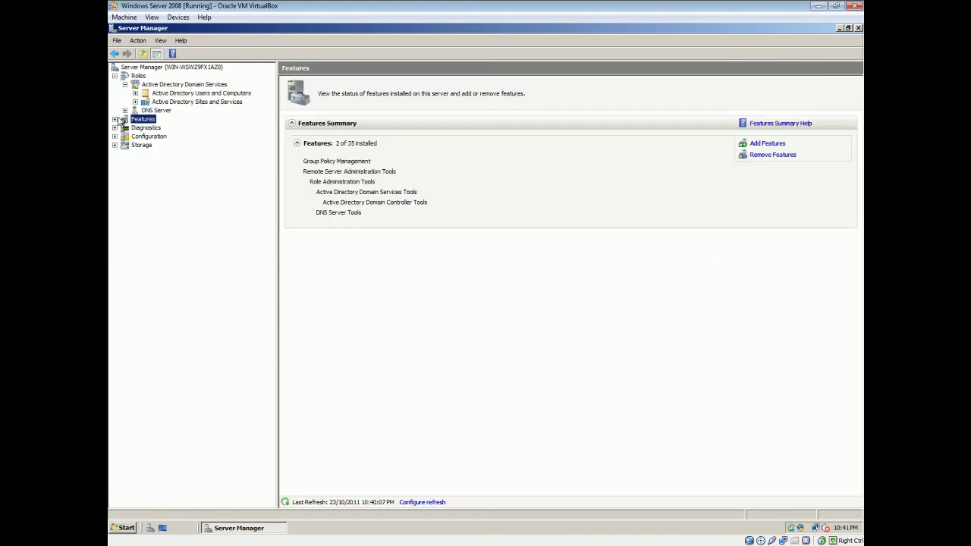
click(135, 93)
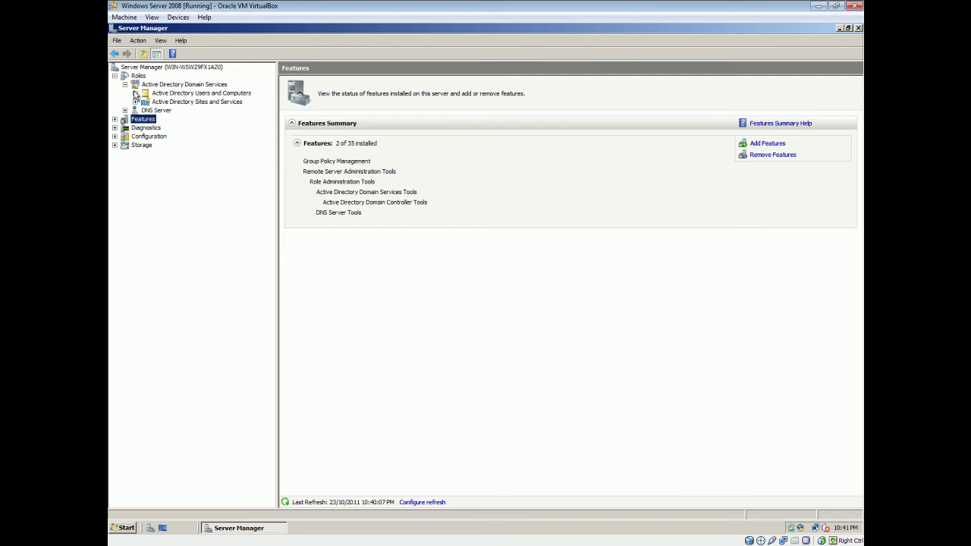
click(176, 103)
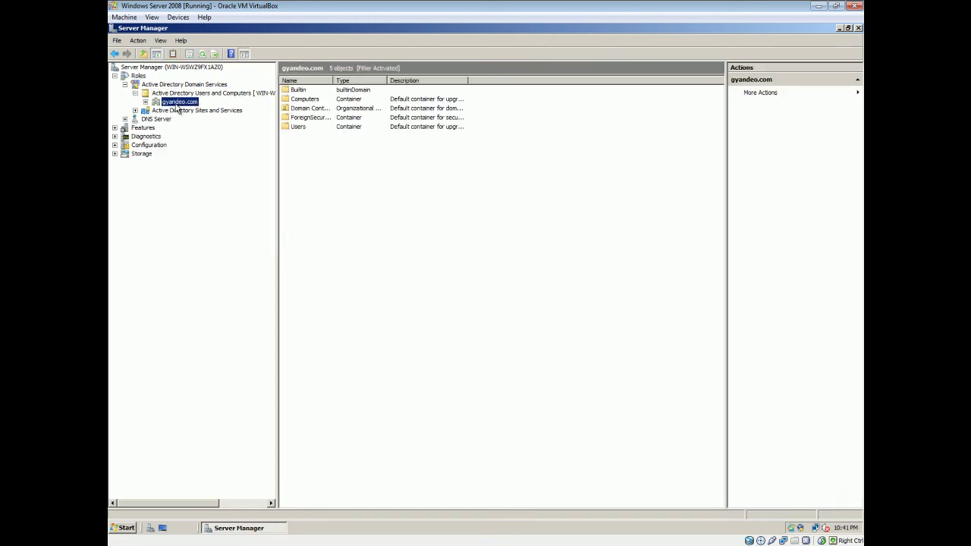
Step: Add a new organizational unit named Costaatt under gyandeo.com
right_click(178, 108)
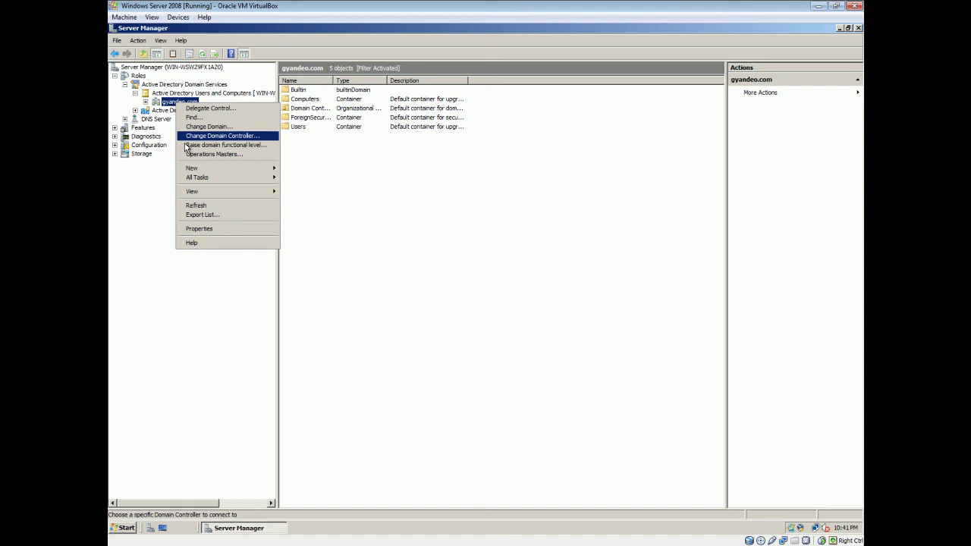
mouse_move(195, 170)
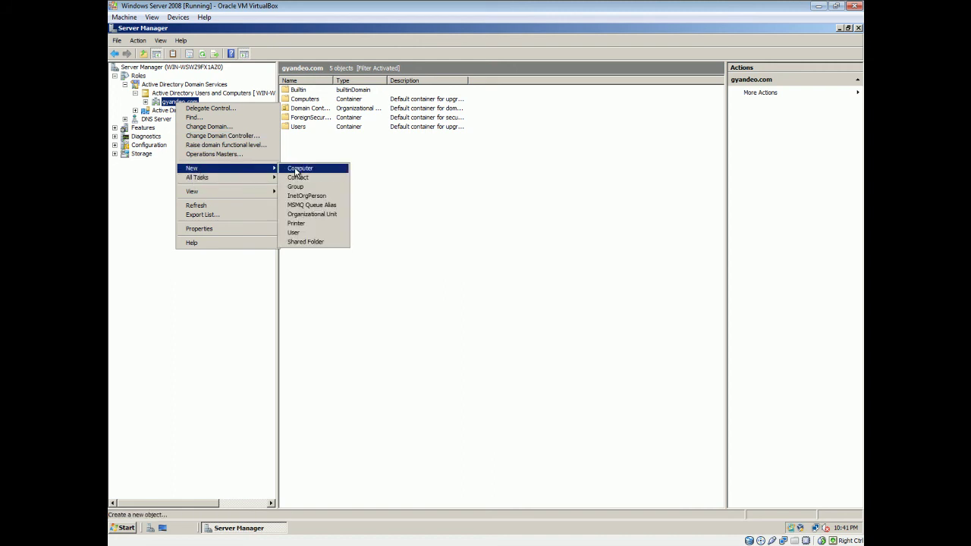
click(312, 216)
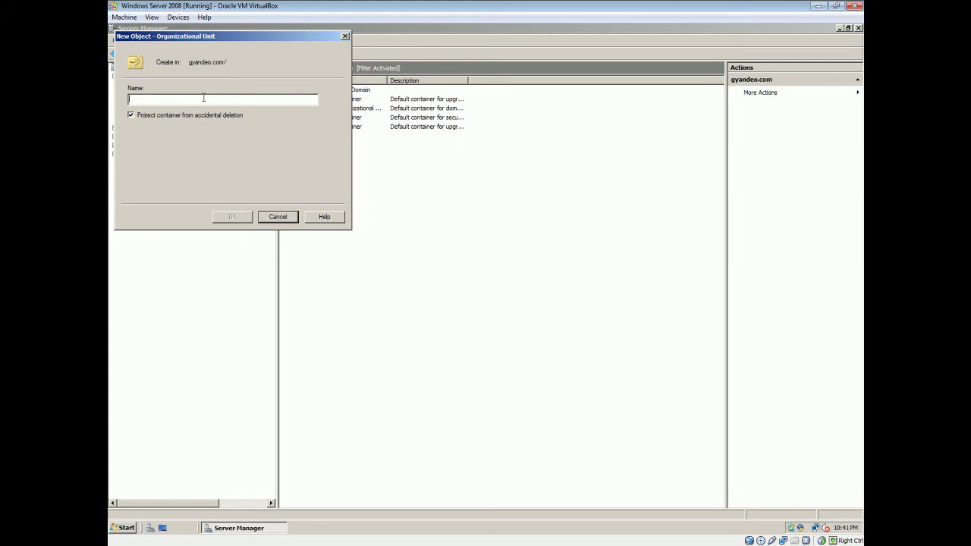
text(C)
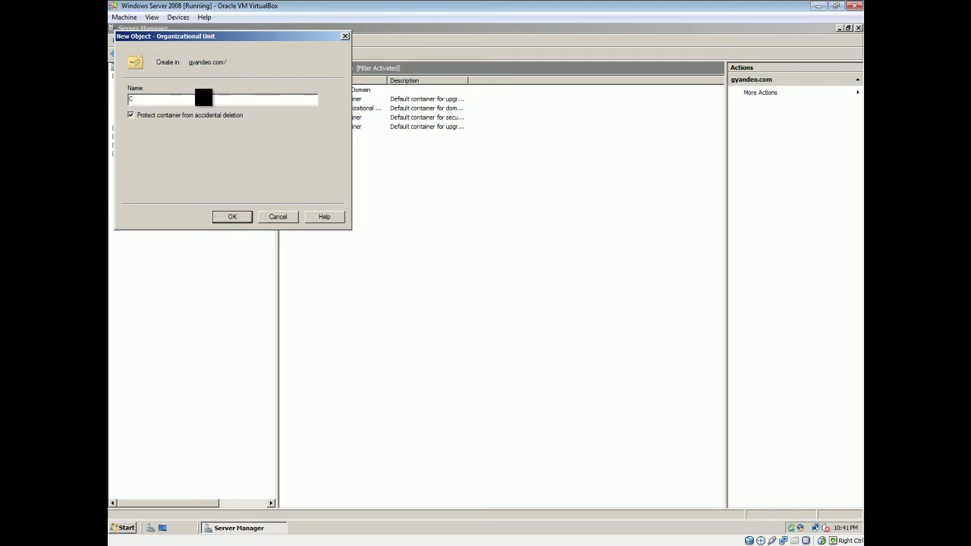
text(osaa)
key(BackSpace)
key(BackSpace)
text(taatt)
click(232, 217)
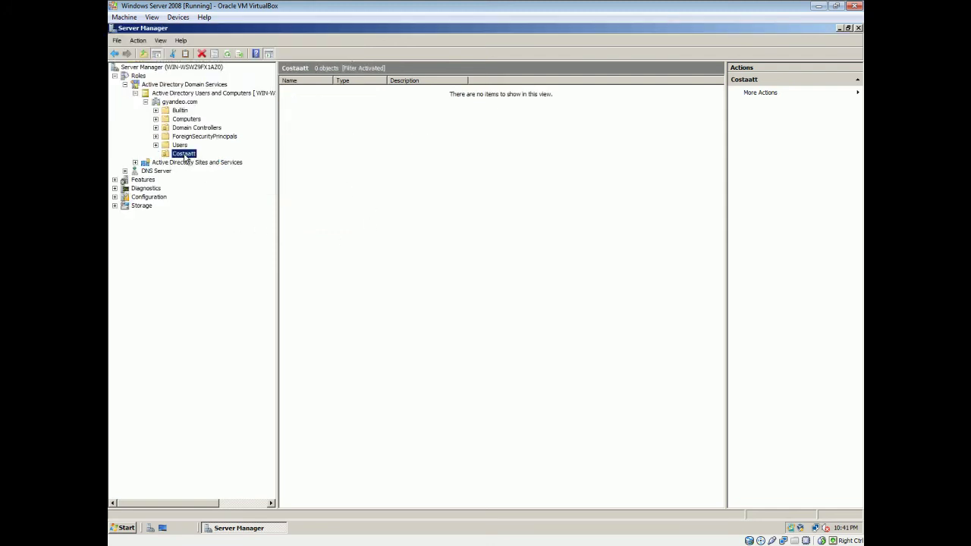
Step: Begin a new user account named Ken in the Costaatt unit
right_click(185, 157)
mouse_move(247, 199)
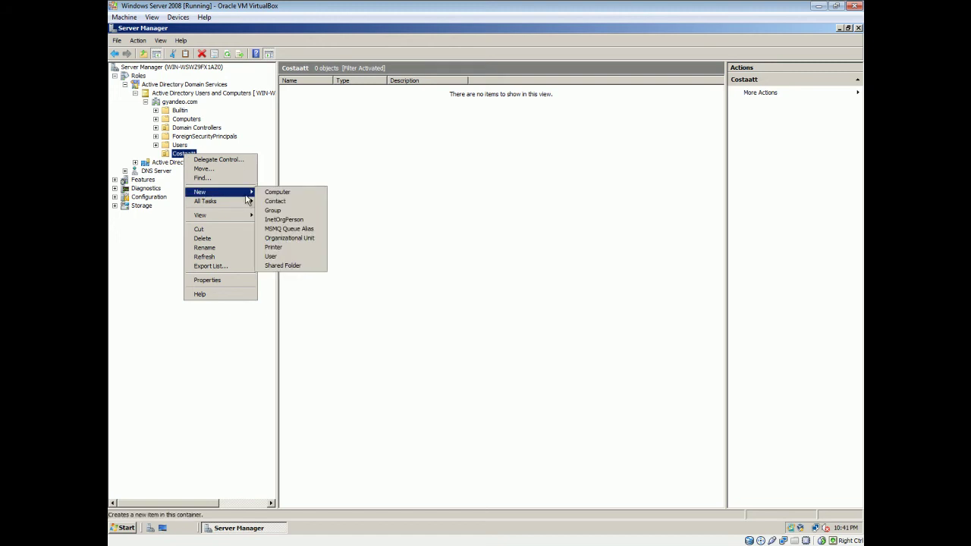
click(296, 256)
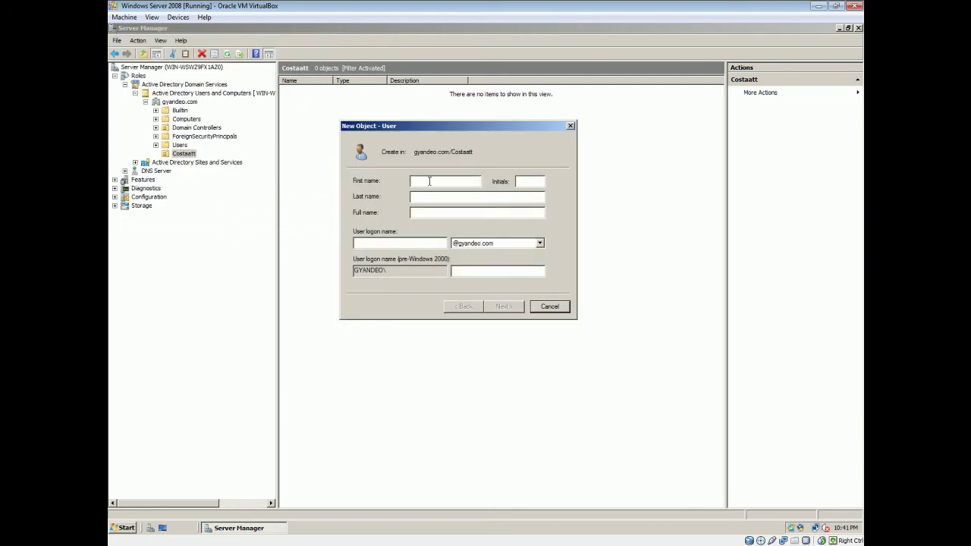
text(Ken)
click(373, 242)
text(Ken)
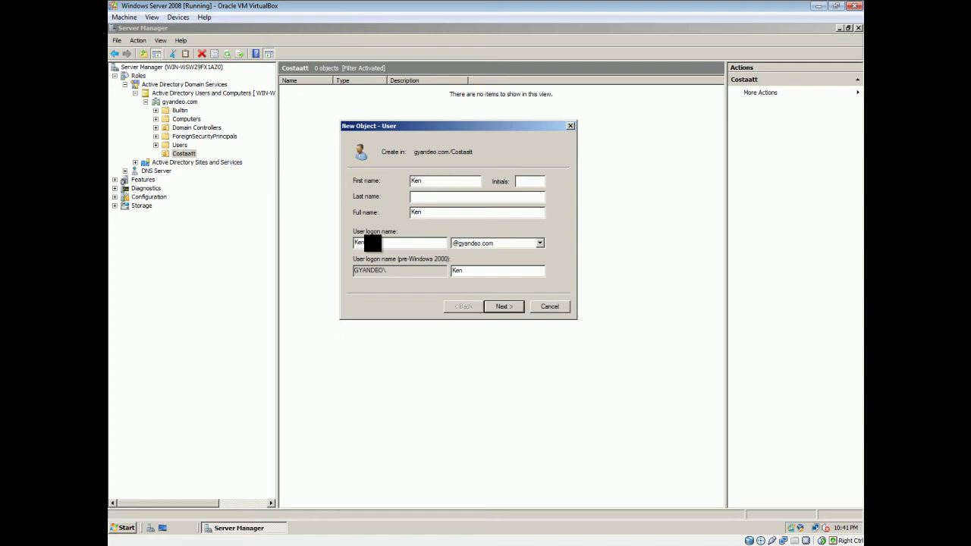
click(503, 307)
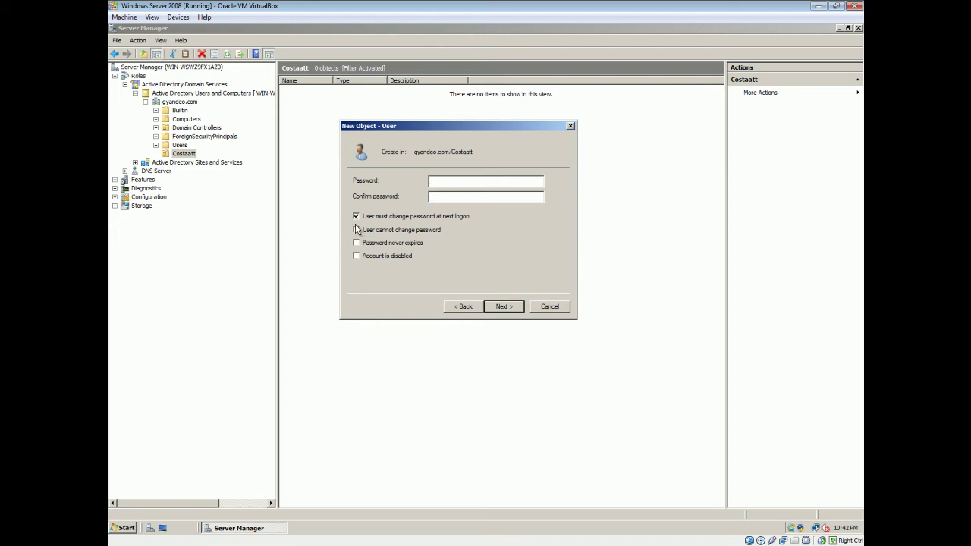
Step: Give Ken a password that never expires and cannot be changed, with no change required at next logon, and finish
click(356, 217)
click(356, 230)
click(357, 244)
click(462, 183)
text(p)
text(P@ssw0rdrd)
click(502, 307)
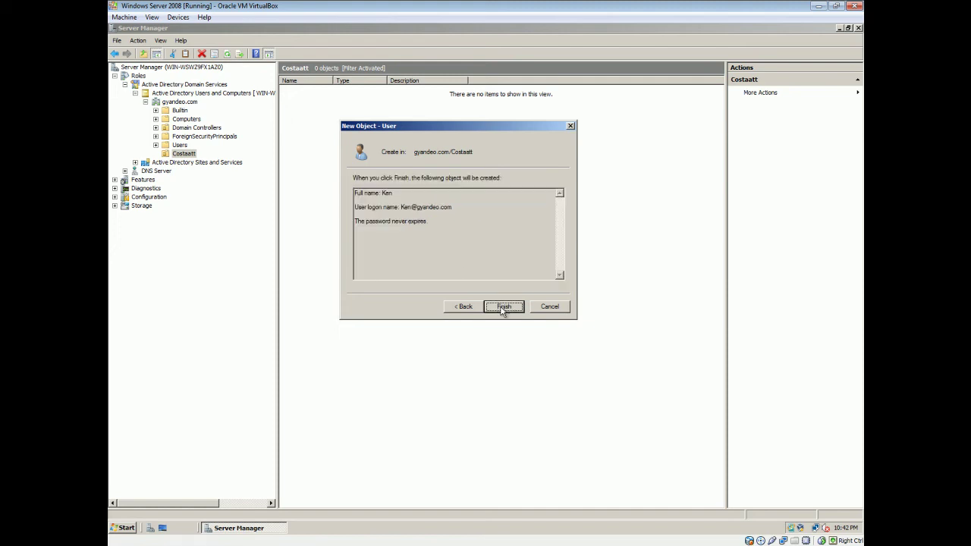
click(506, 308)
Step: Check the Ken and Ryu accounts listed in Costaatt, then clear the selection
click(434, 242)
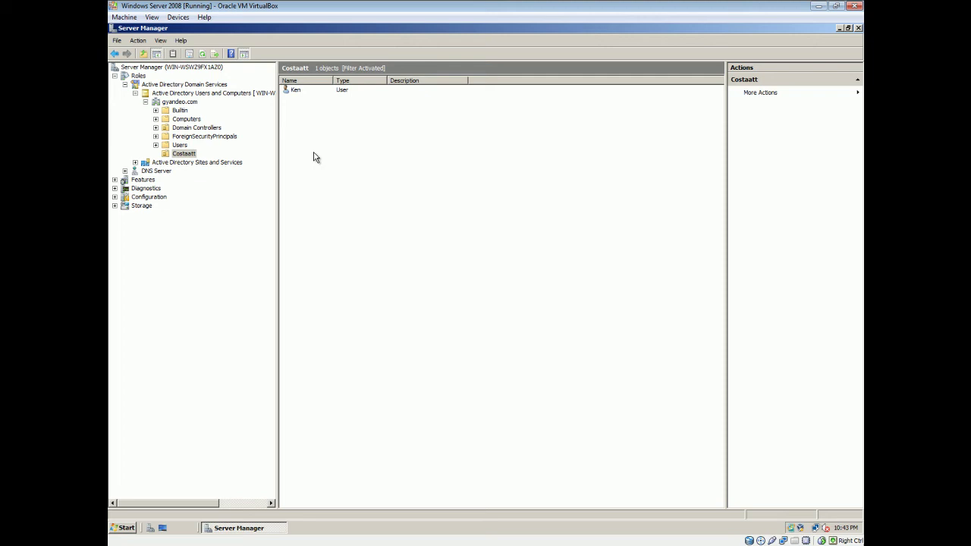
click(814, 508)
click(295, 90)
click(297, 100)
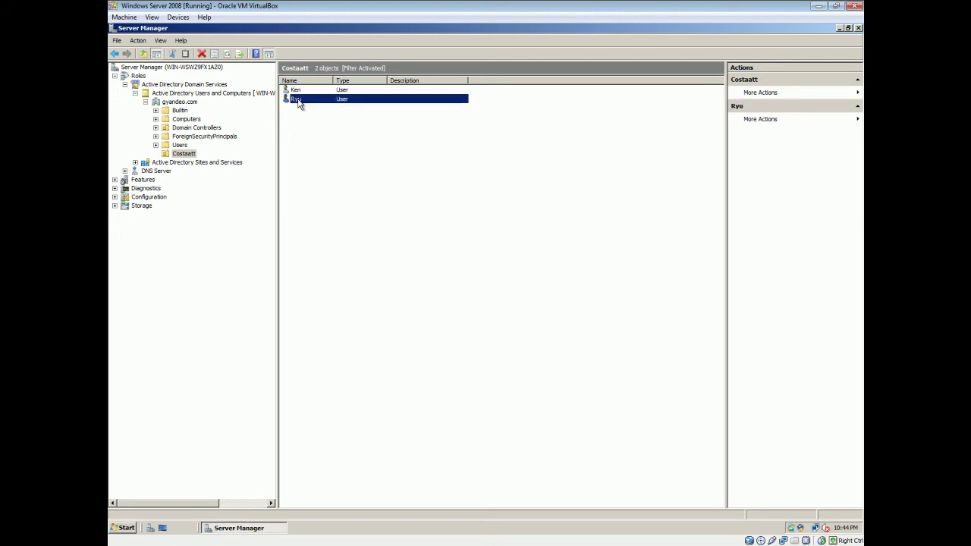
click(313, 129)
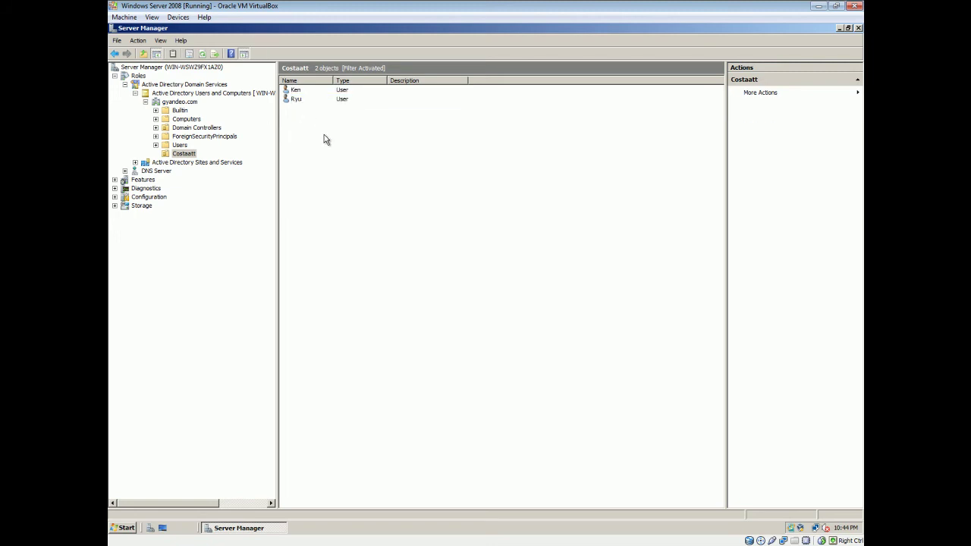
Step: Create the global security group Students in the Costaatt unit
right_click(182, 157)
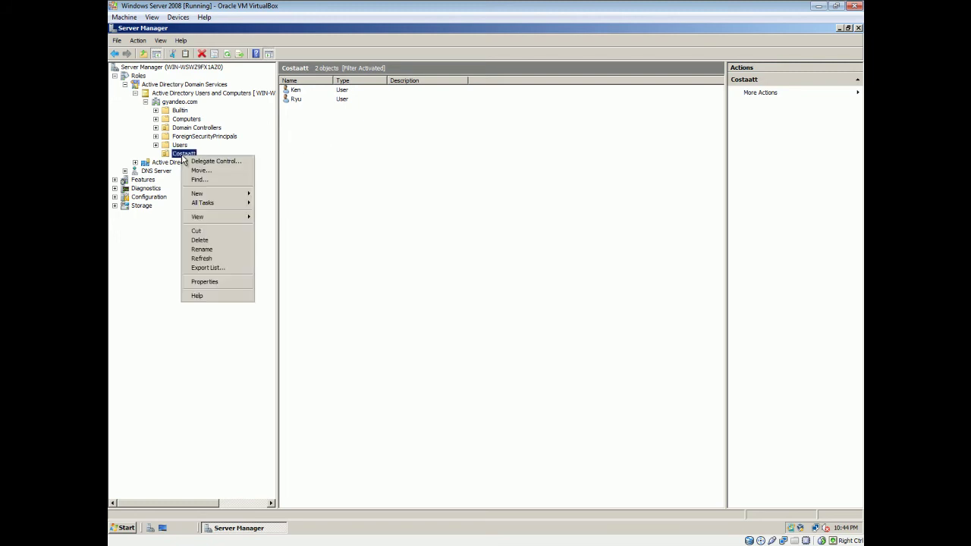
mouse_move(218, 195)
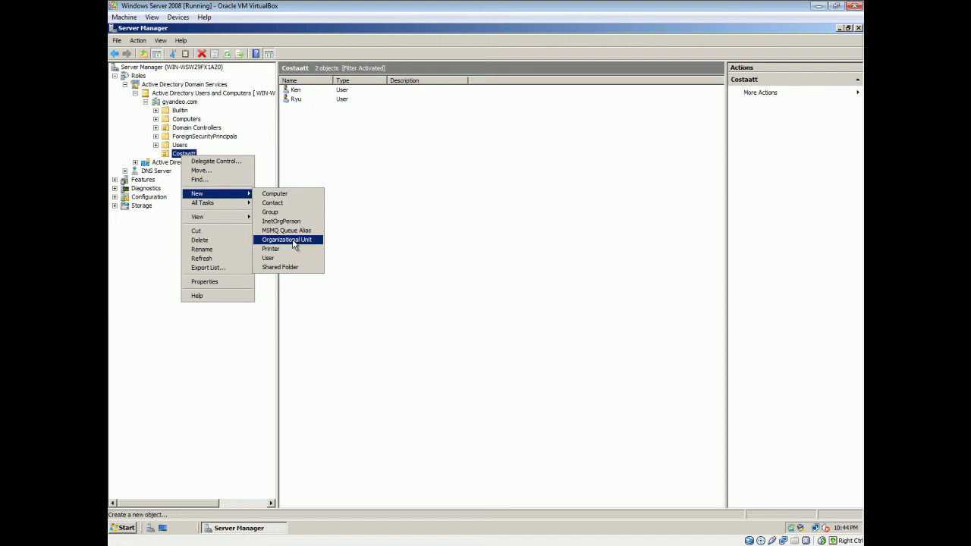
click(295, 212)
drag(201, 36, 493, 129)
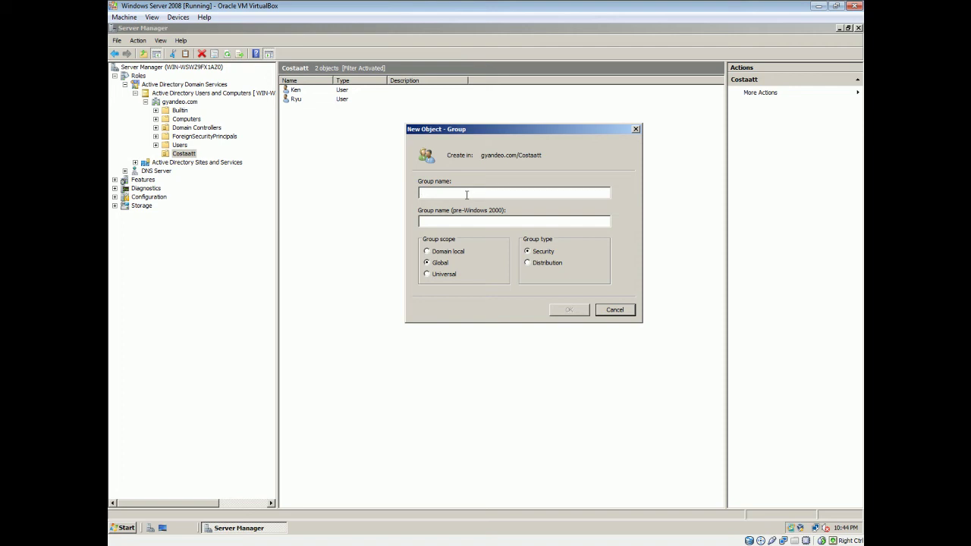
text(St)
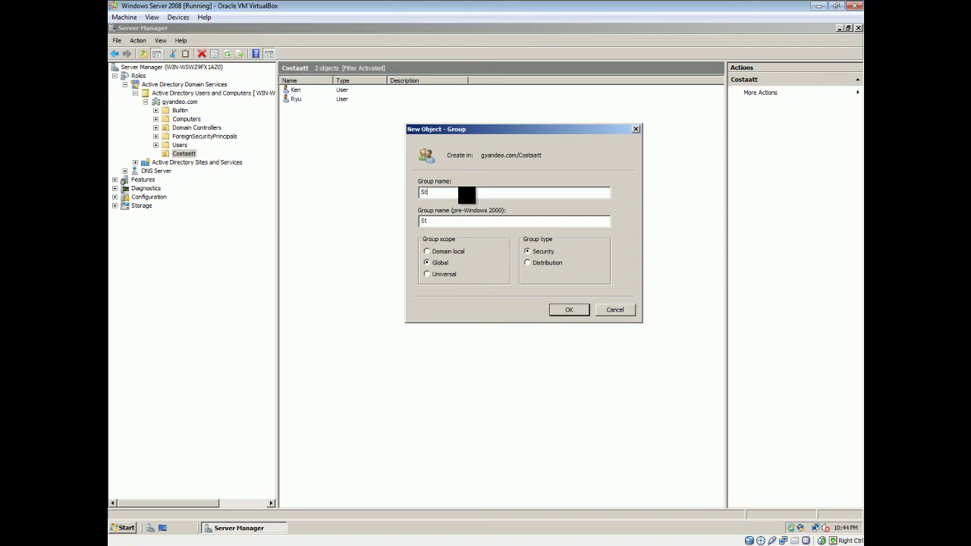
text(udents)
click(569, 311)
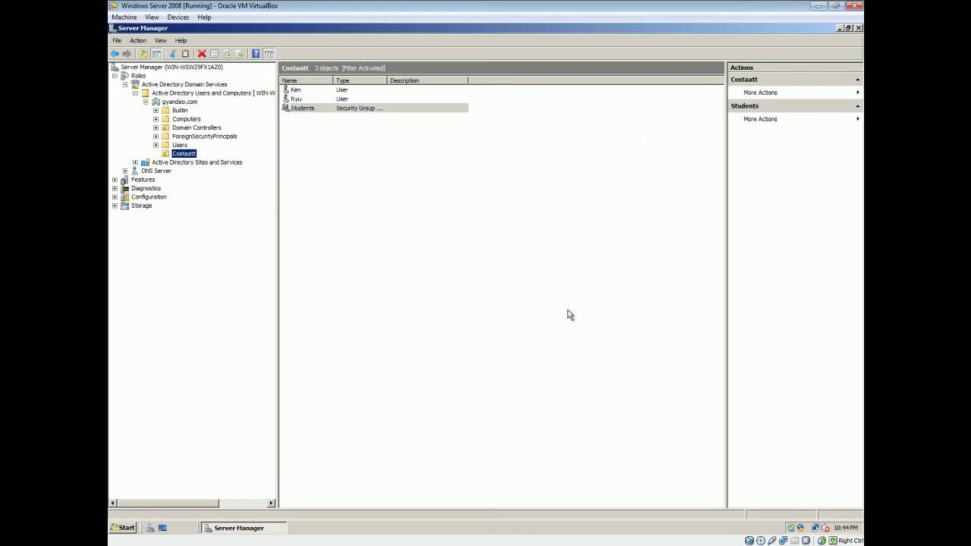
Step: Select the Ryu and Ken user accounts together
click(352, 154)
click(349, 100)
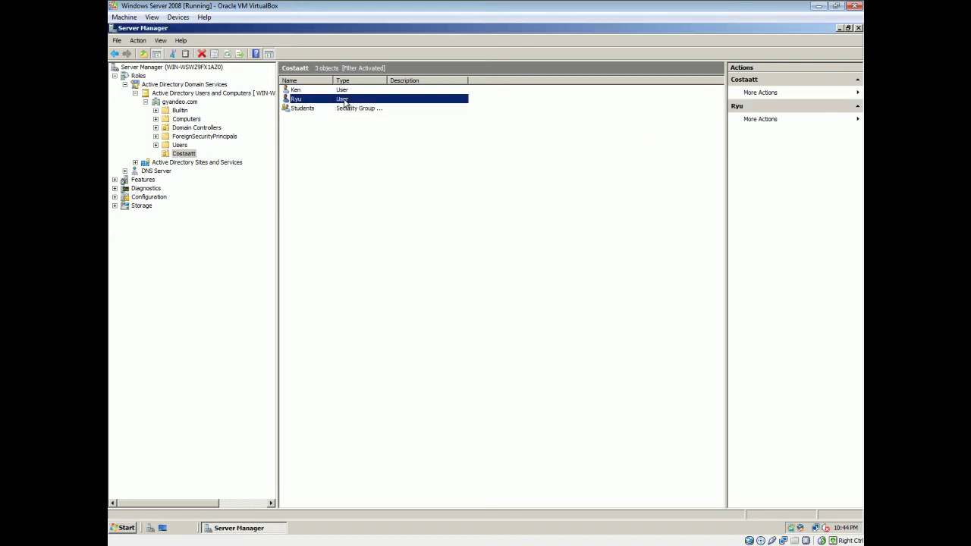
ctrl+click(343, 91)
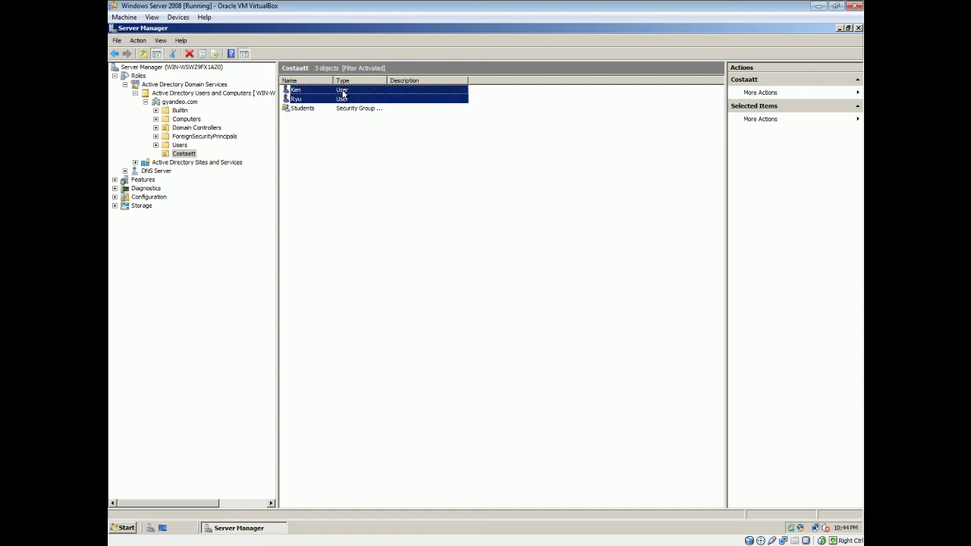
Step: Add the Ken and Ryu accounts to the Students group
right_click(345, 91)
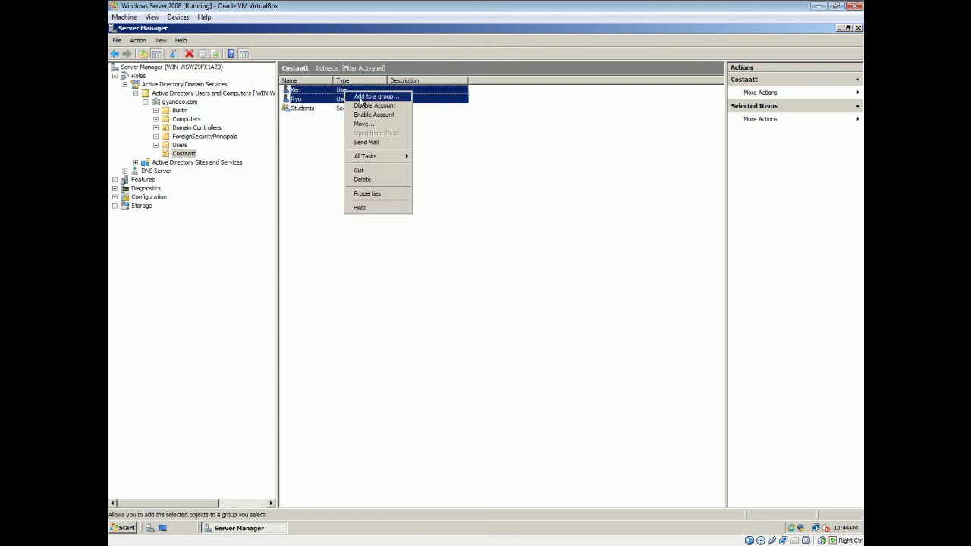
click(362, 97)
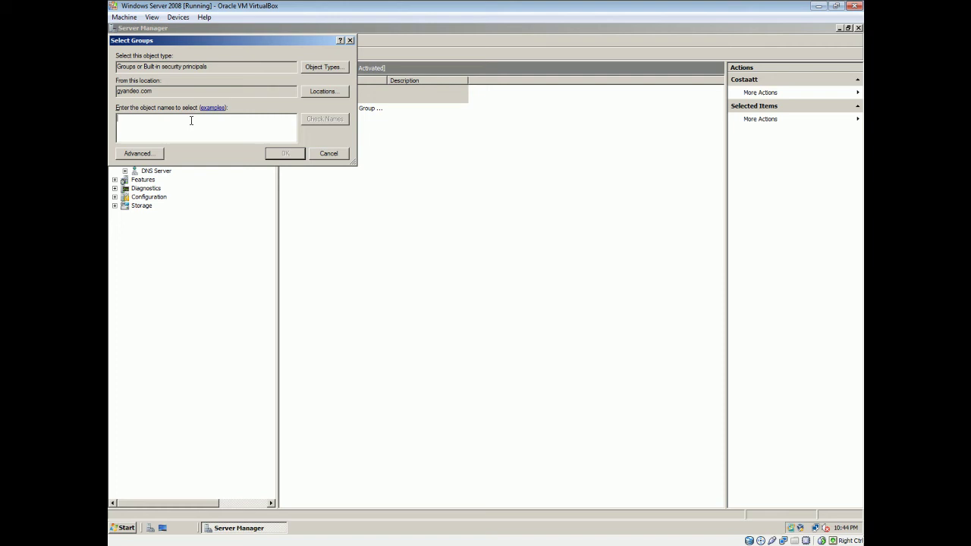
text(Stud)
click(325, 122)
click(285, 154)
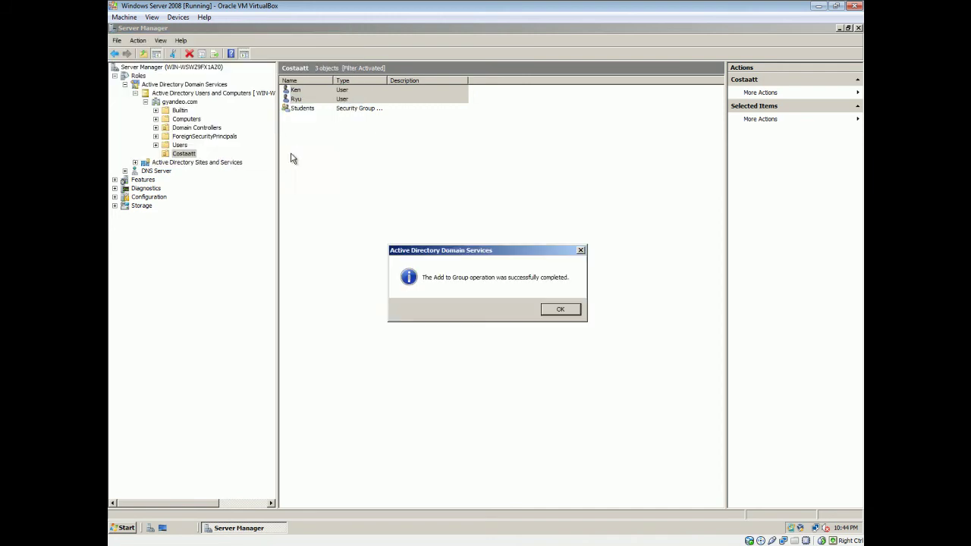
click(572, 309)
Step: Review the Costaatt unit's contents, selecting the Students group and then the Costaatt OU
click(460, 232)
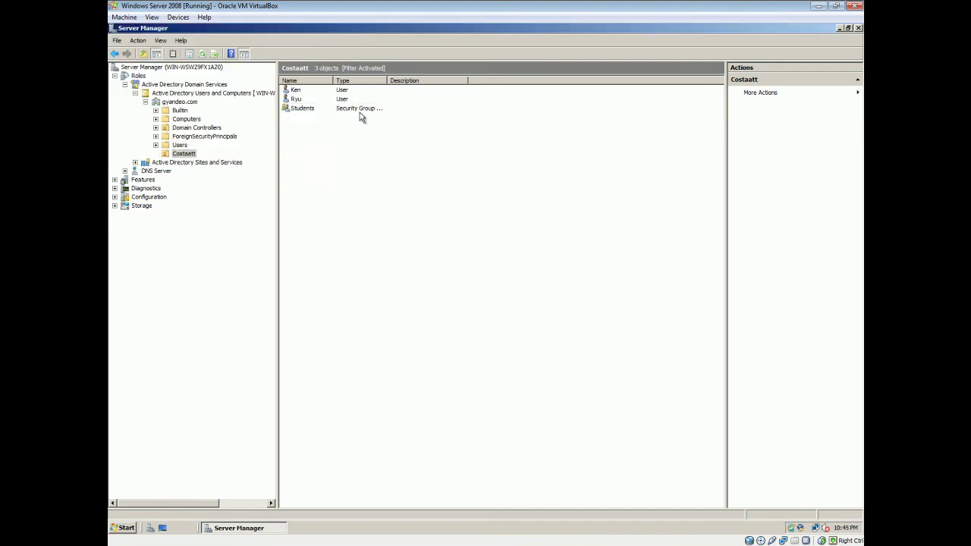
click(361, 113)
click(339, 152)
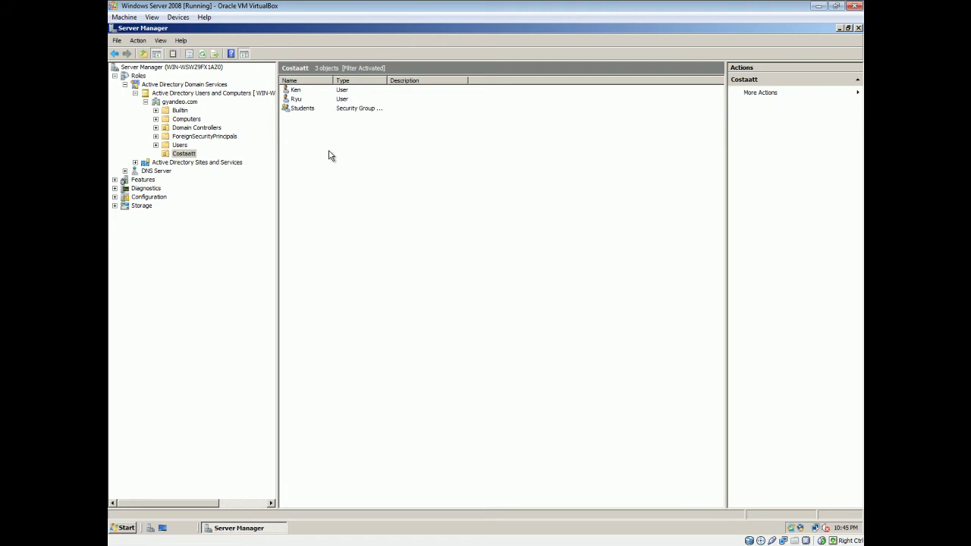
click(182, 154)
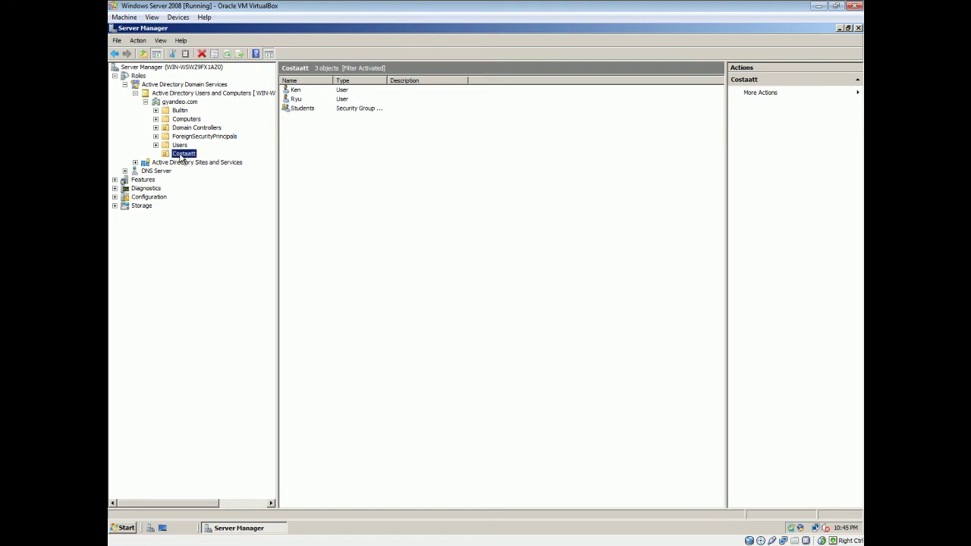
click(337, 182)
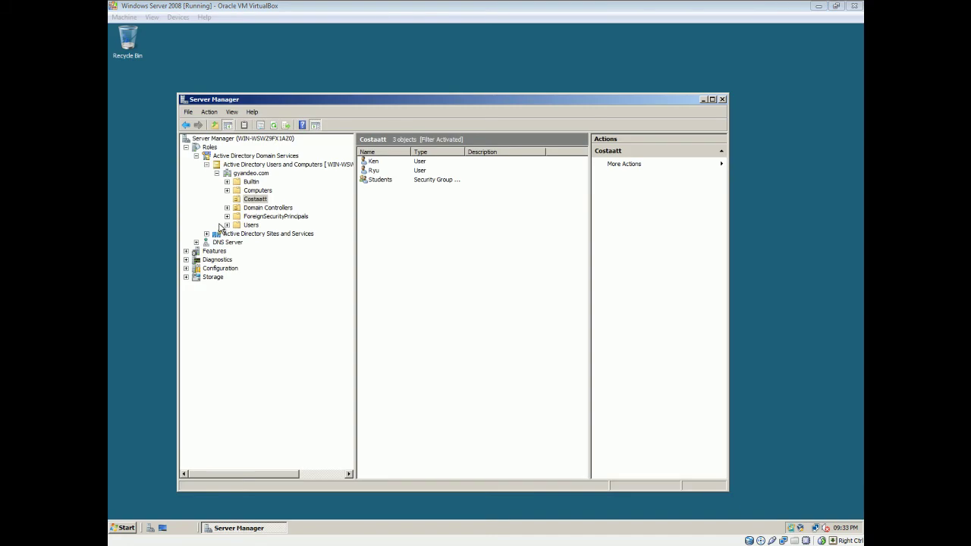
Step: Collapse Roles and expand Group Policy Management down to the gyandeo.com domain
click(185, 147)
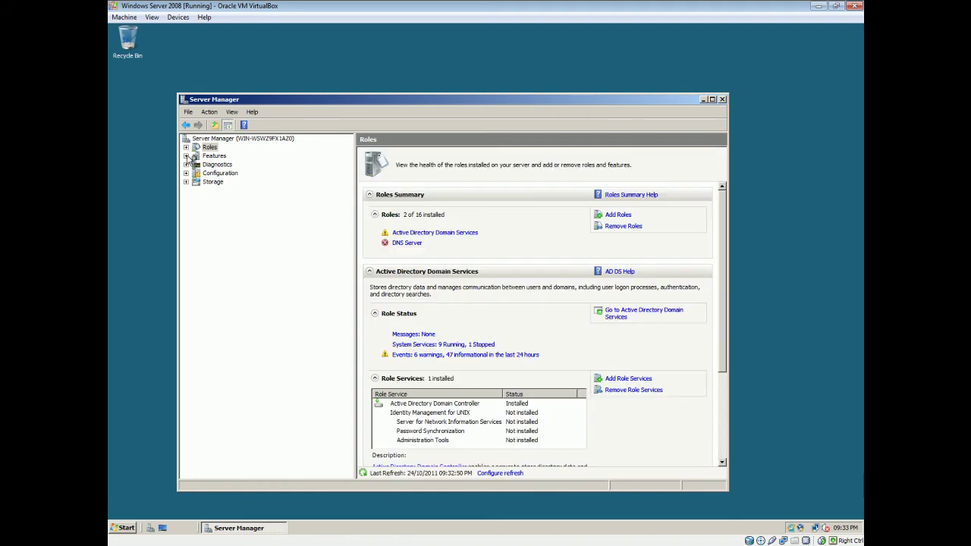
click(185, 155)
click(216, 165)
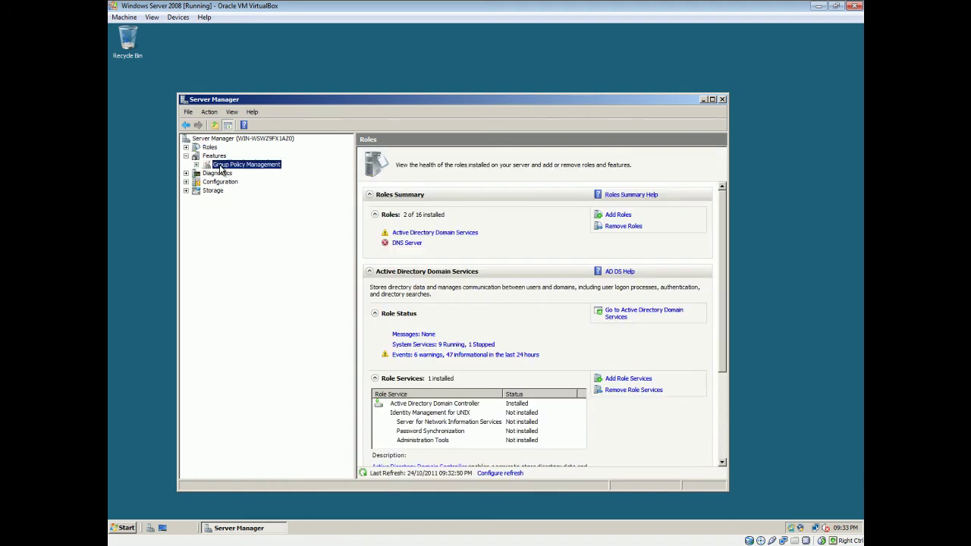
click(196, 165)
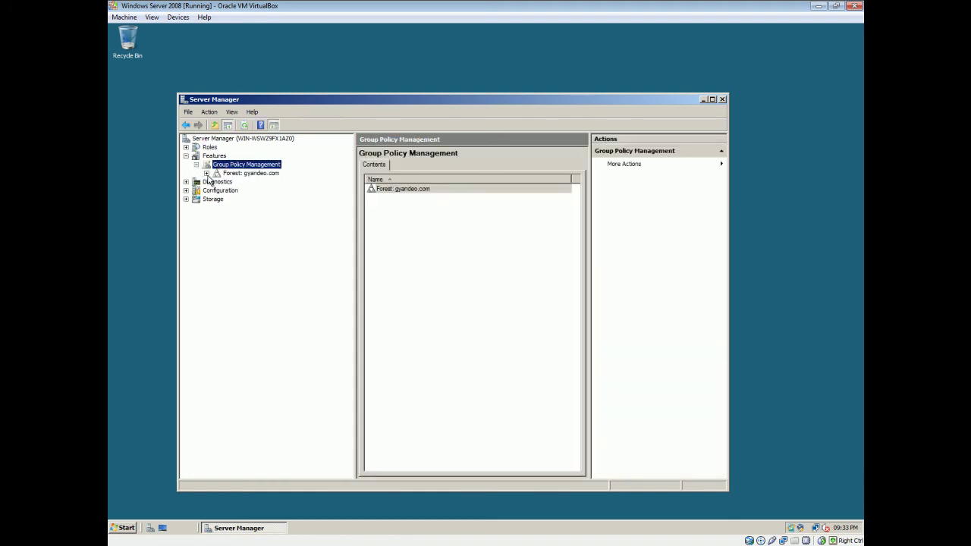
click(207, 174)
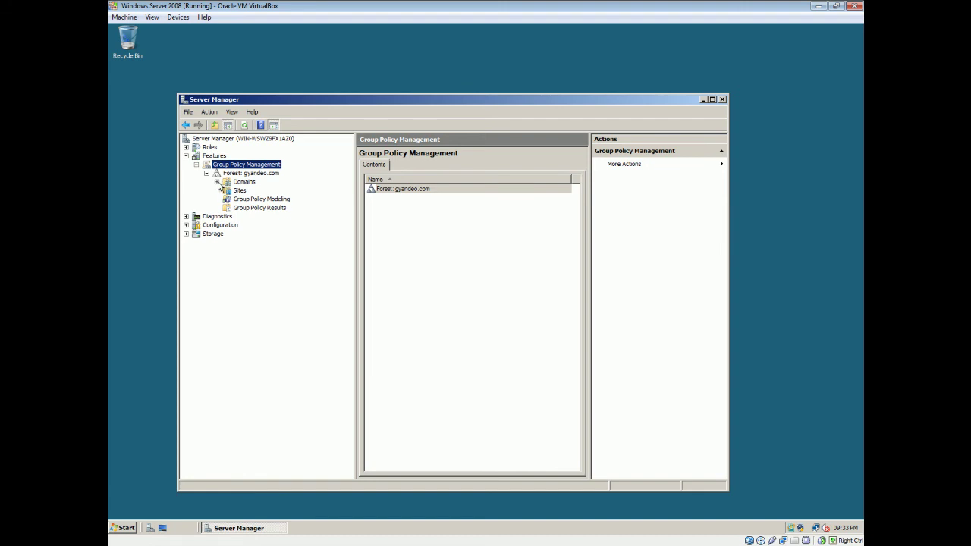
click(217, 182)
click(226, 191)
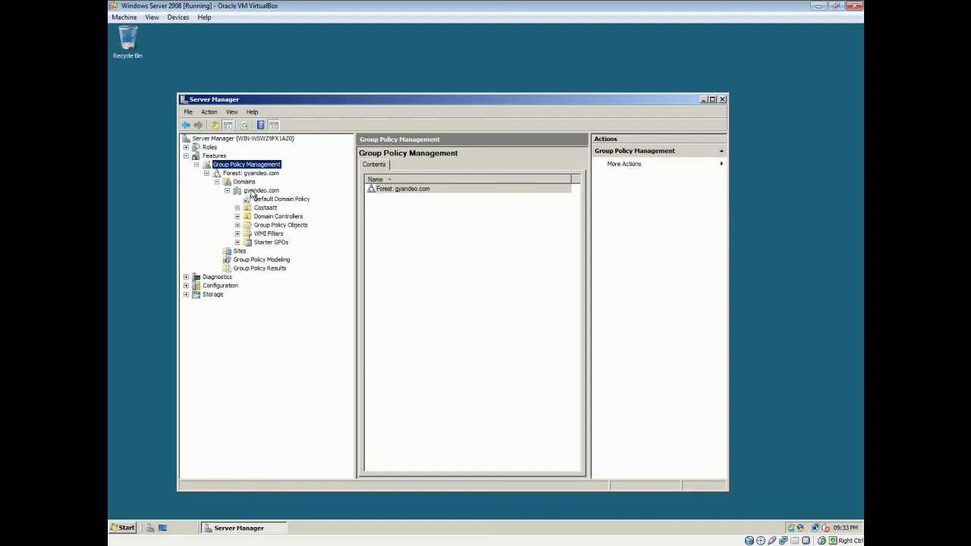
Step: Show gyandeo.com's linked GPOs, then list its Group Policy Objects container and its actions
click(254, 191)
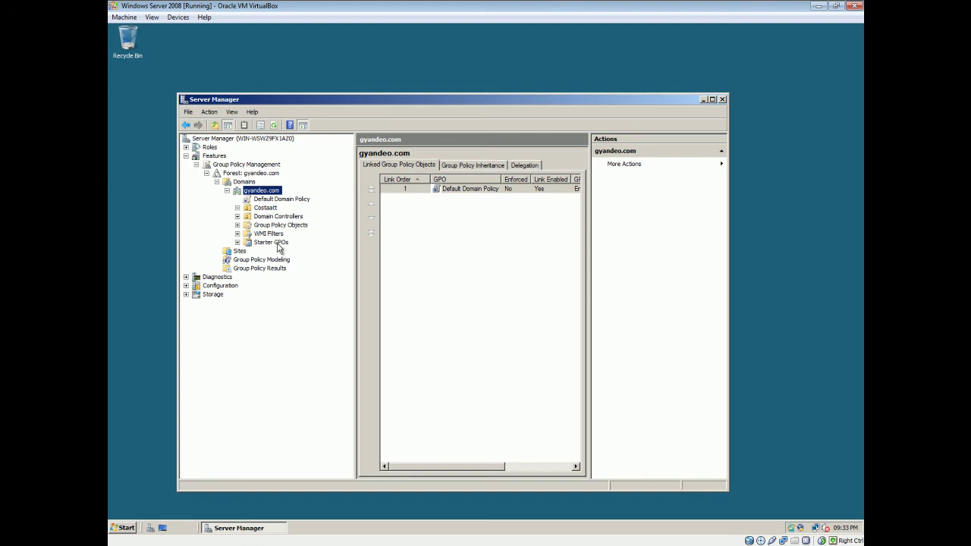
click(237, 226)
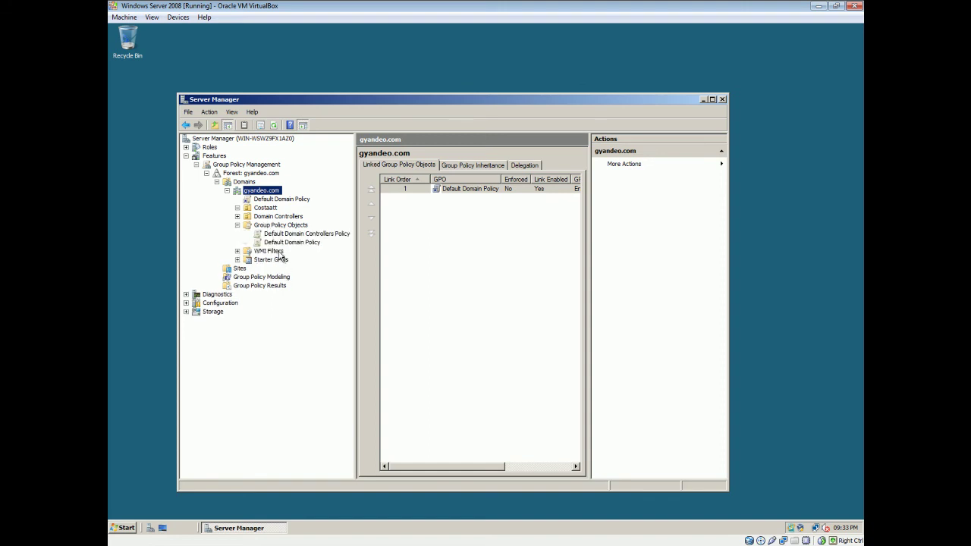
click(281, 226)
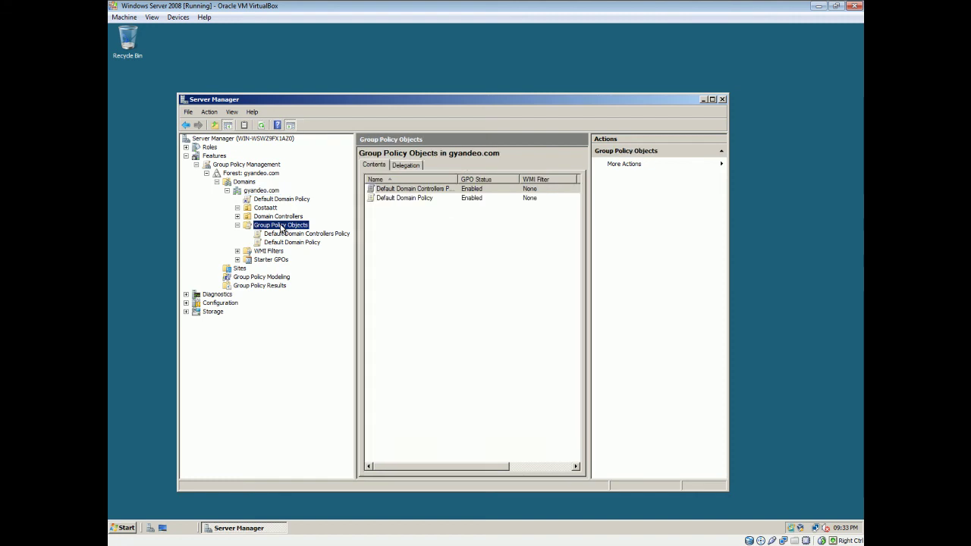
right_click(280, 227)
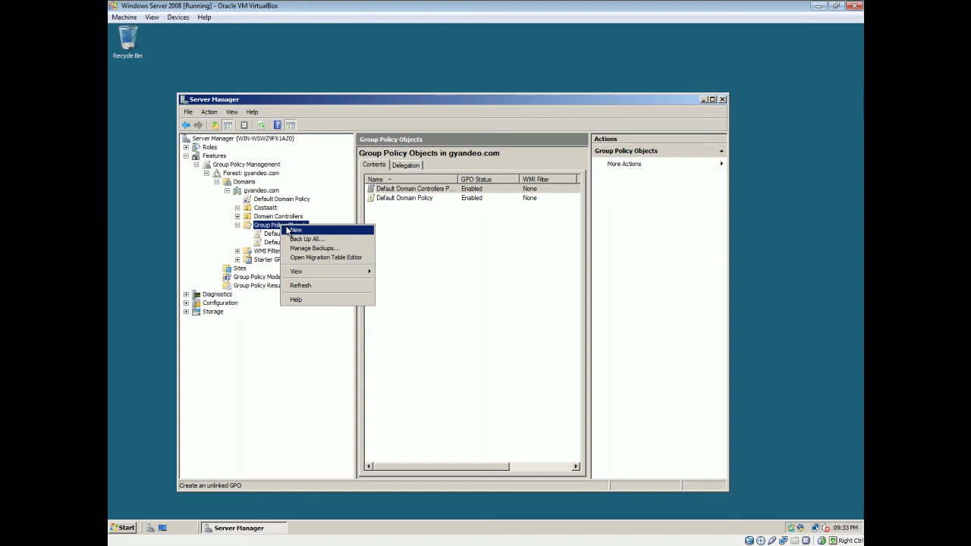
Step: Create a new GPO named Test with (none) as its starter GPO
click(294, 229)
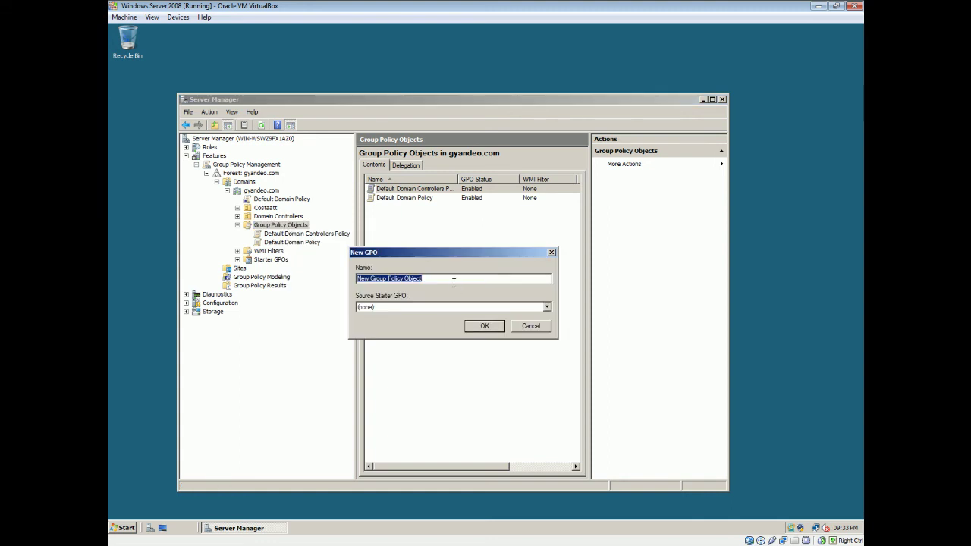
text(Test)
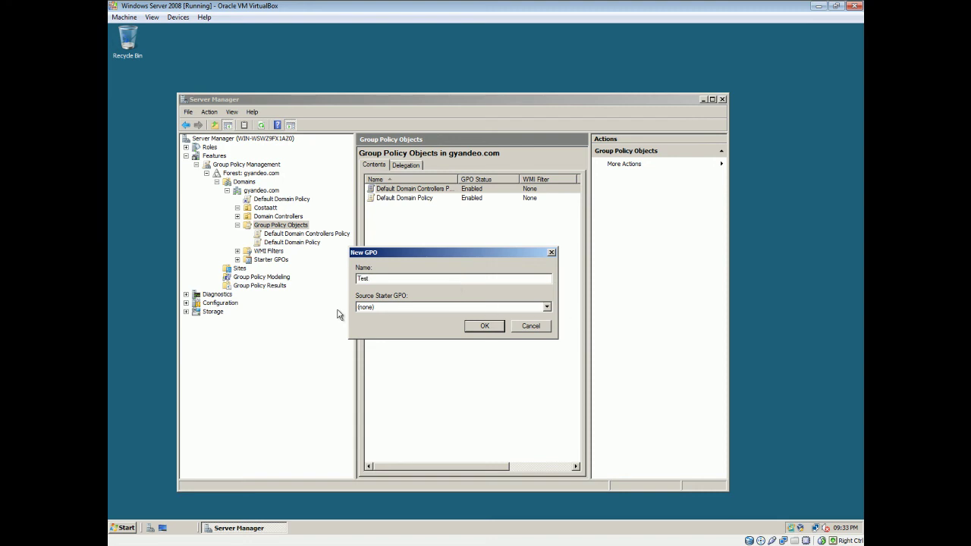
click(546, 307)
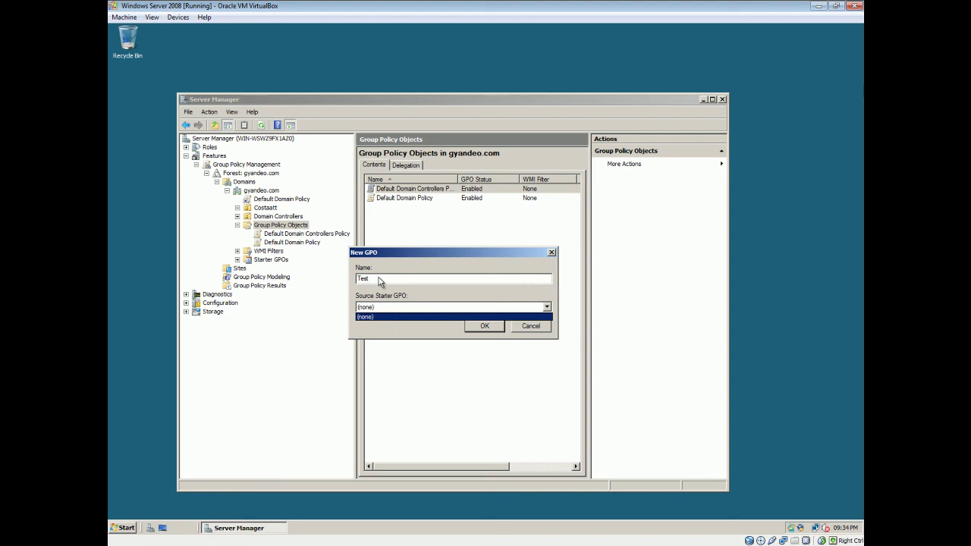
click(548, 307)
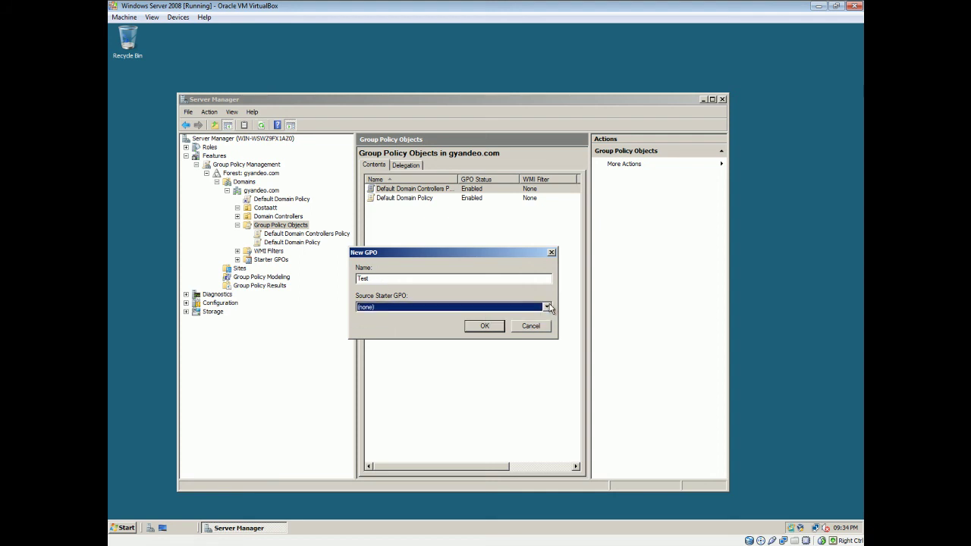
click(485, 326)
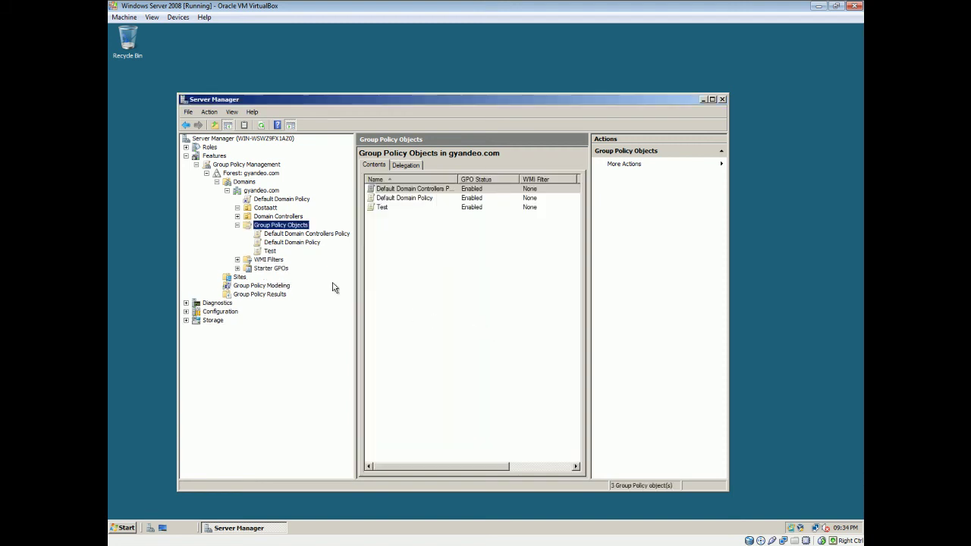
Step: Replace Authenticated Users with the Students group in the Test GPO's security filtering
click(270, 253)
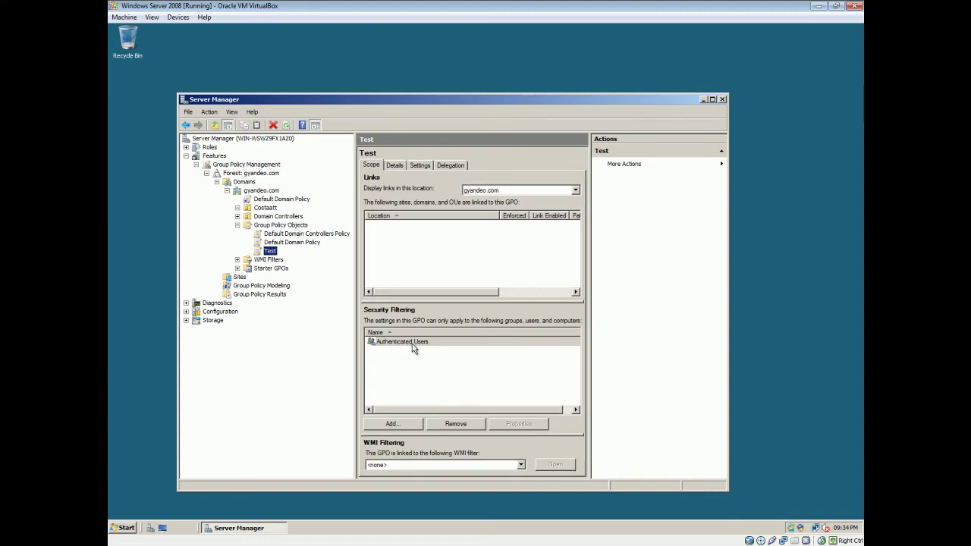
click(453, 426)
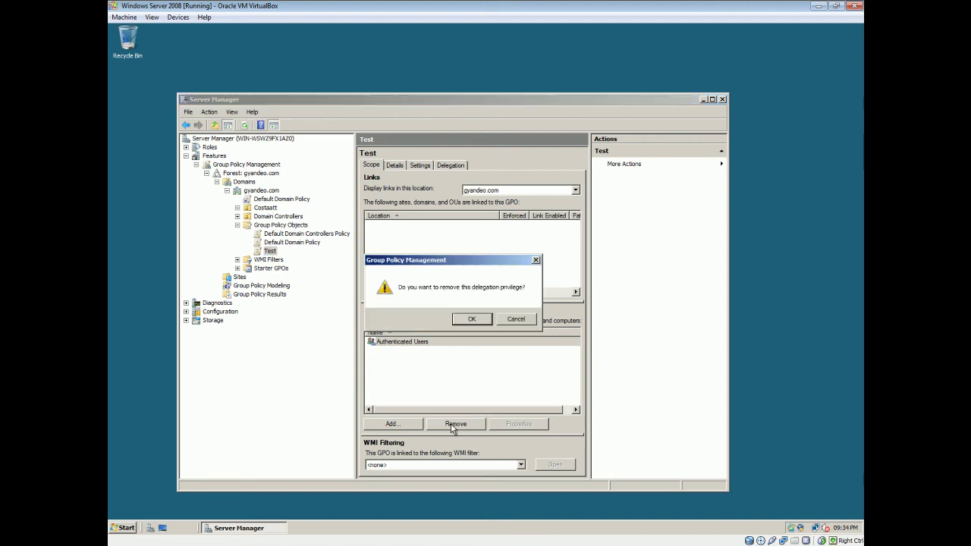
click(470, 320)
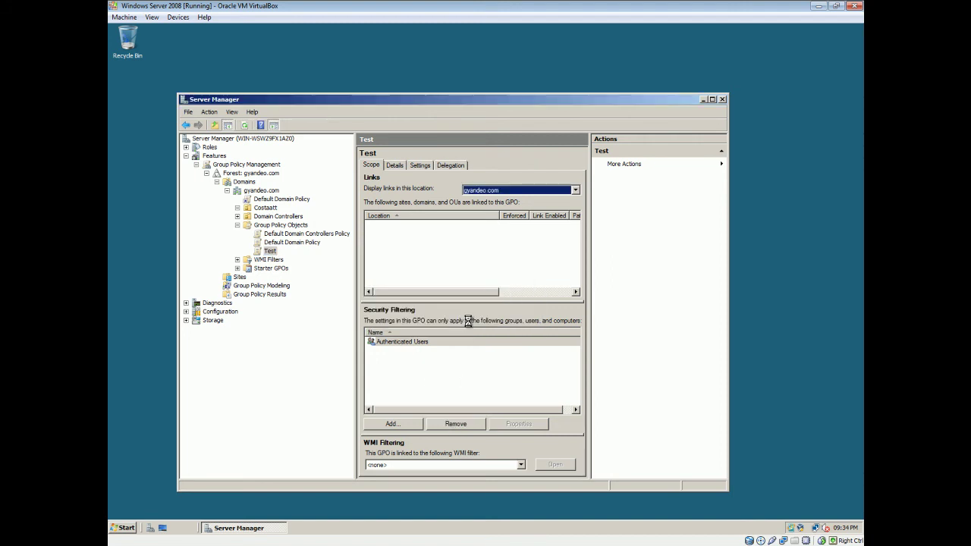
click(387, 424)
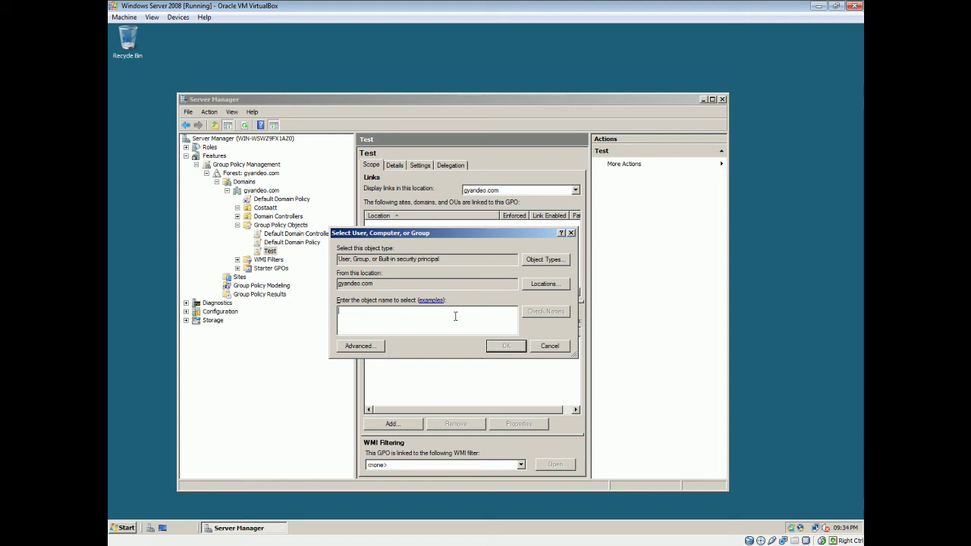
text(Stude)
click(555, 315)
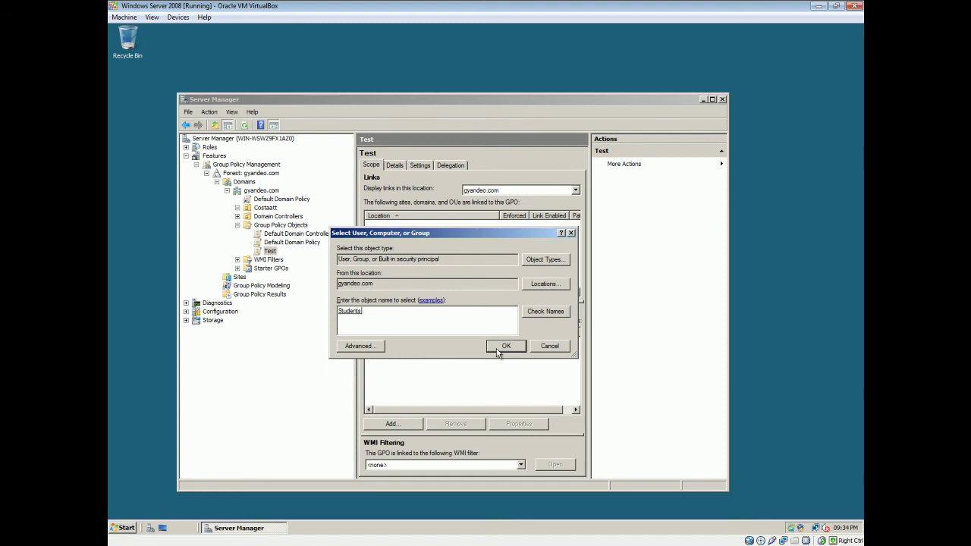
click(520, 350)
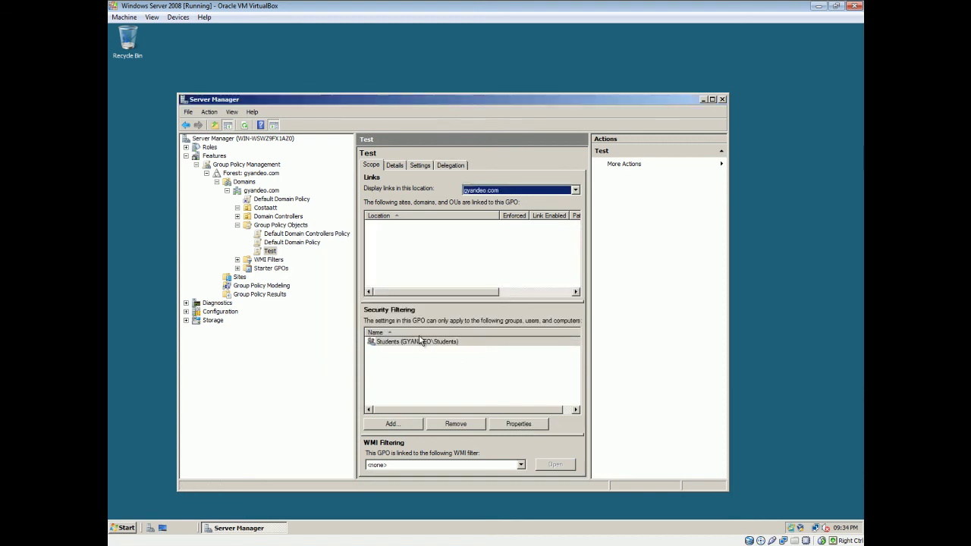
click(422, 354)
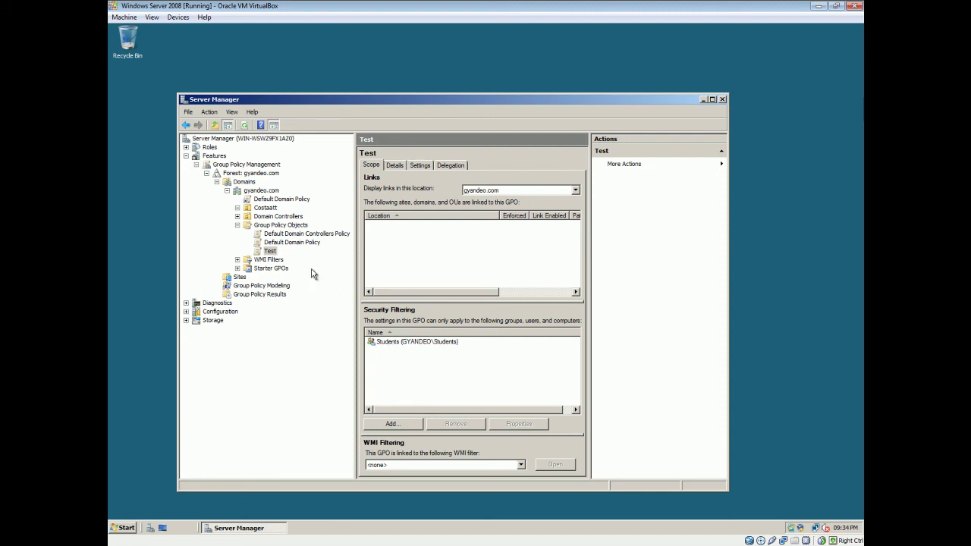
Step: Link the Test GPO to the Costaatt unit and view Test's scope with the new link
click(266, 209)
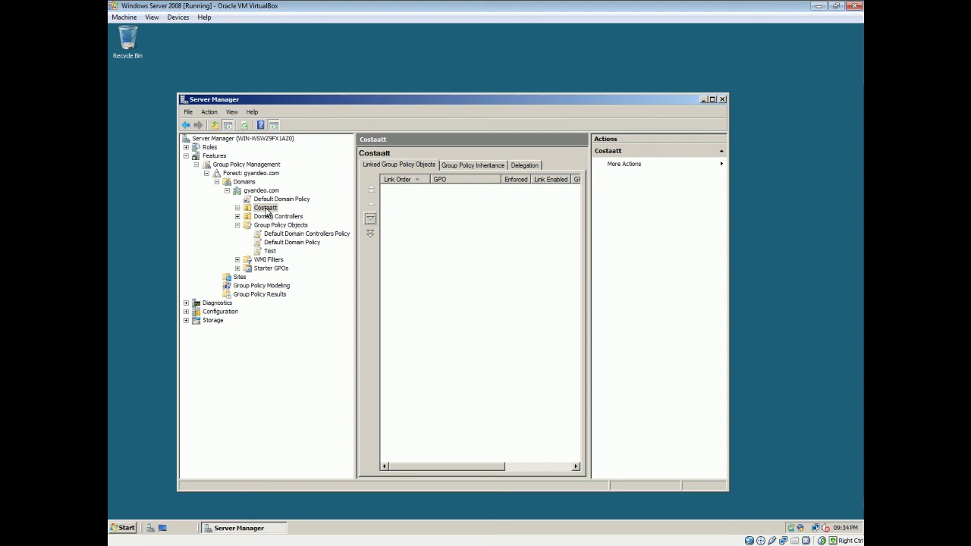
right_click(265, 210)
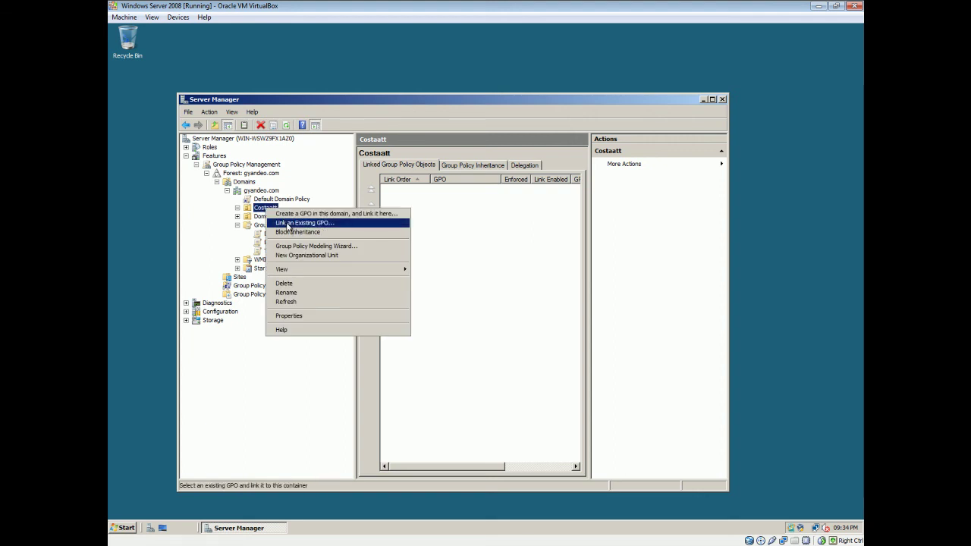
click(287, 224)
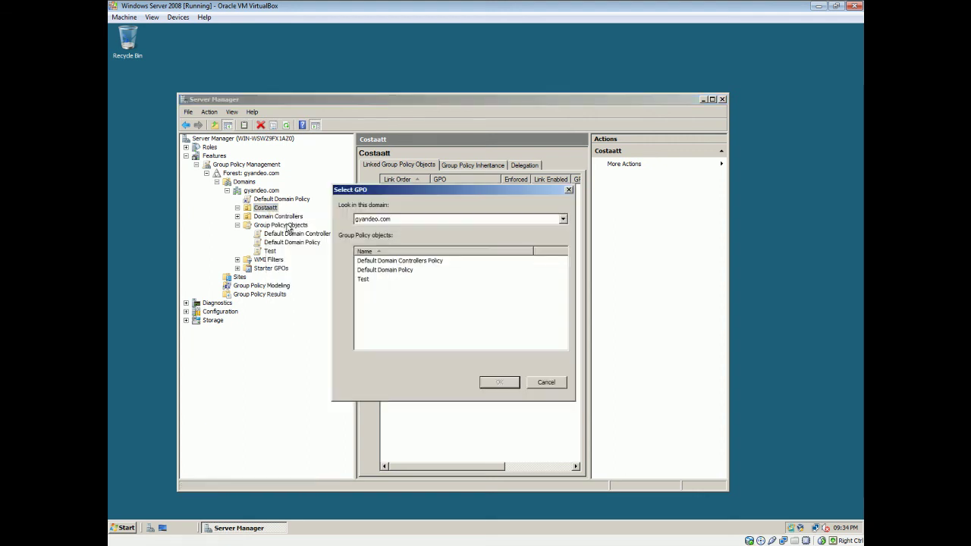
click(364, 279)
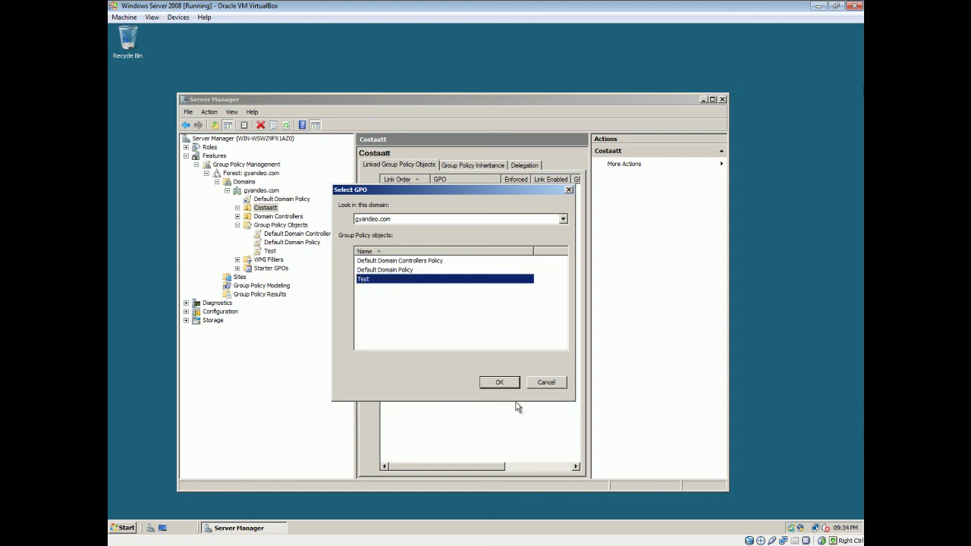
click(500, 383)
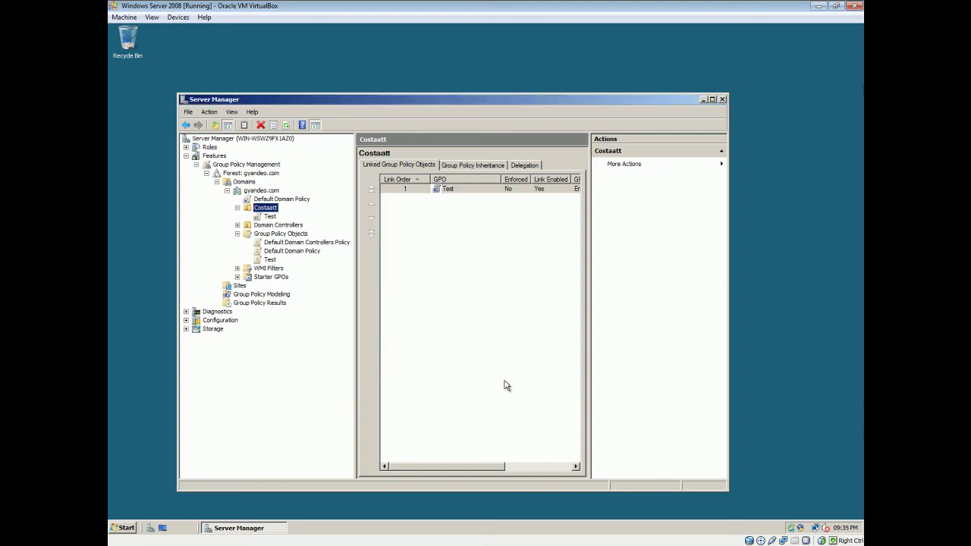
click(270, 260)
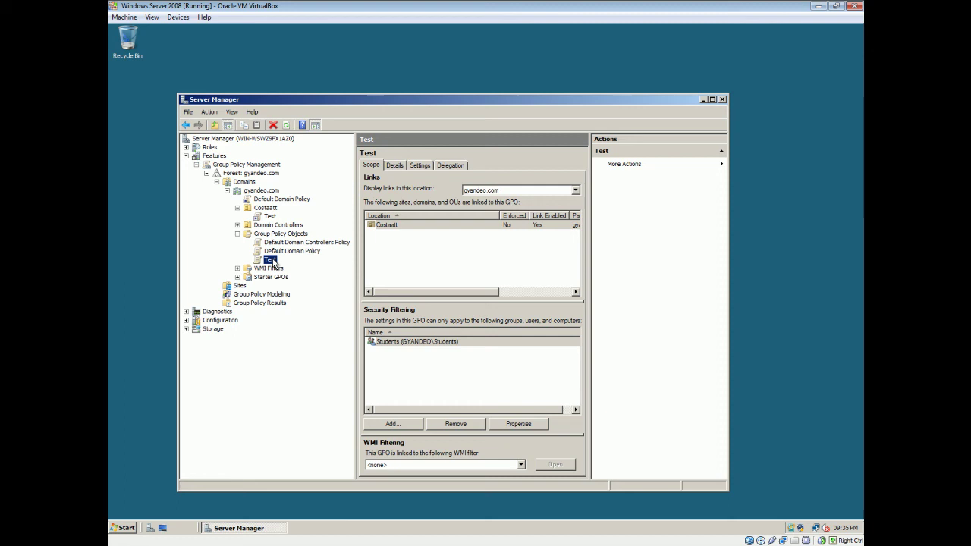
Step: Open the Test GPO in the Group Policy Management Editor and maximize it
right_click(273, 264)
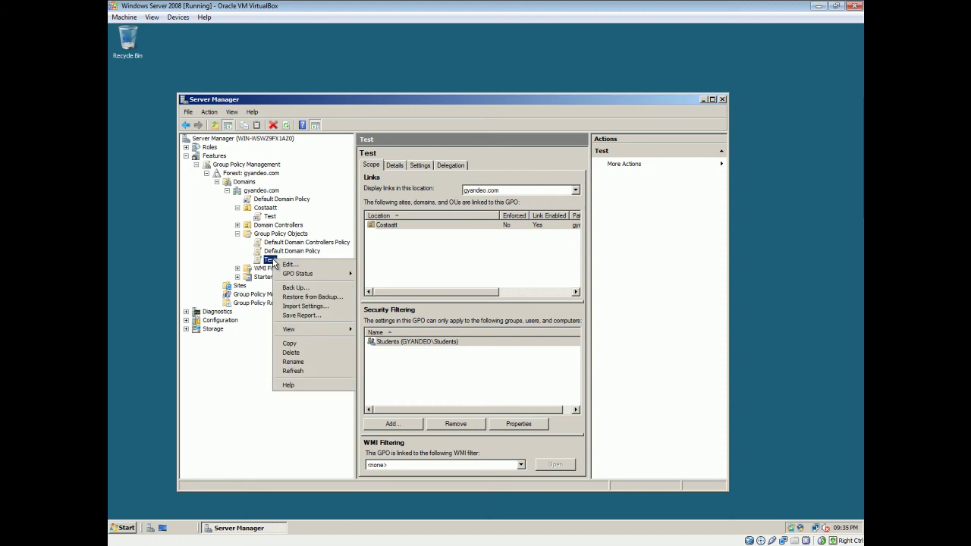
click(291, 266)
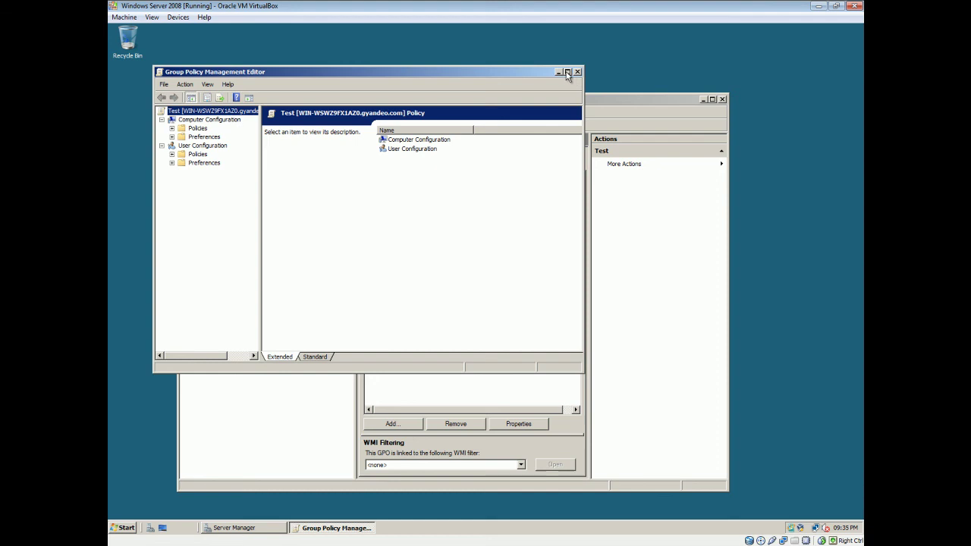
click(567, 71)
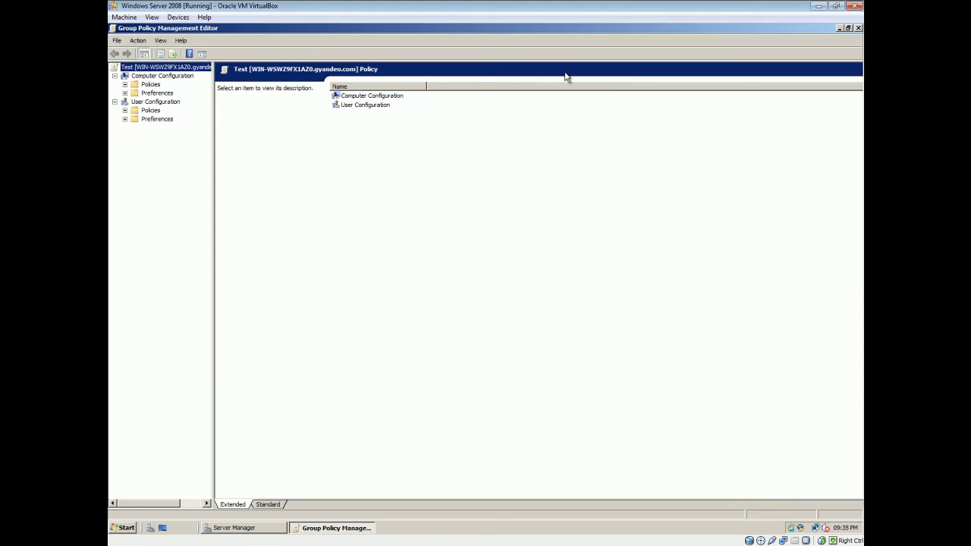
Step: Expand User Configuration Policies > Administrative Templates and browse the Desktop category
click(124, 110)
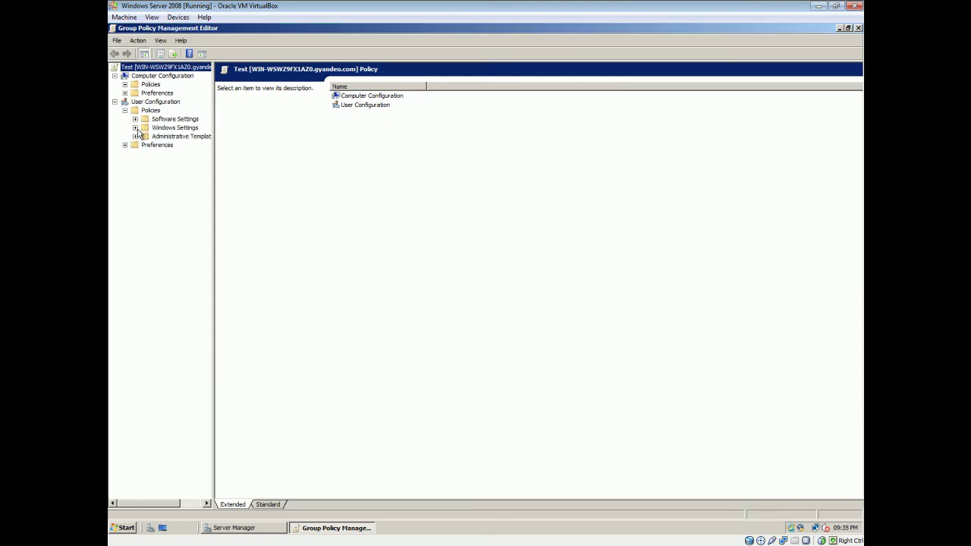
click(135, 135)
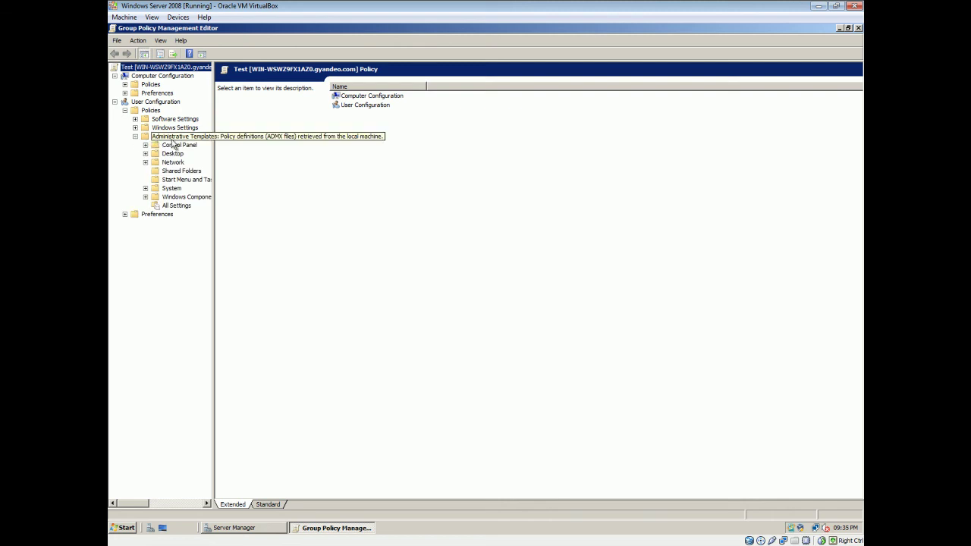
click(184, 138)
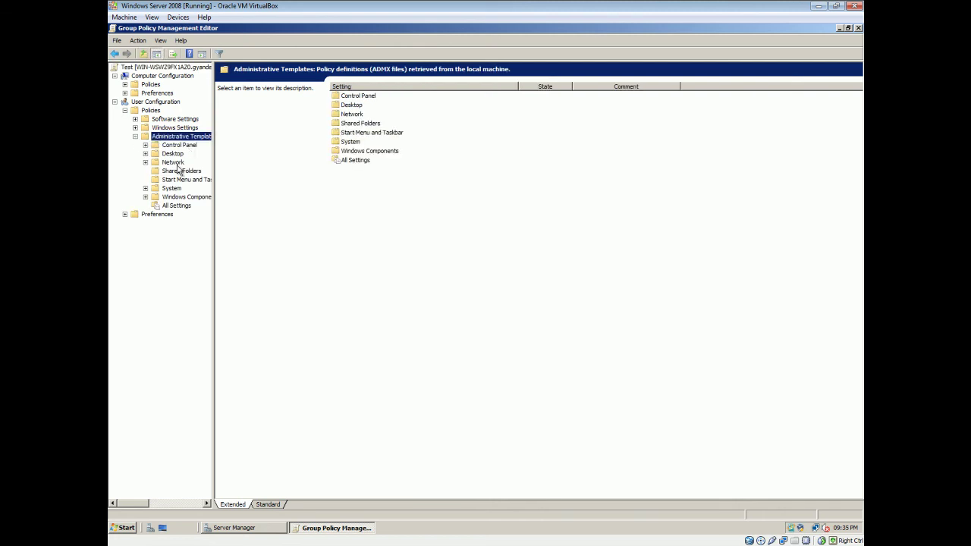
click(145, 154)
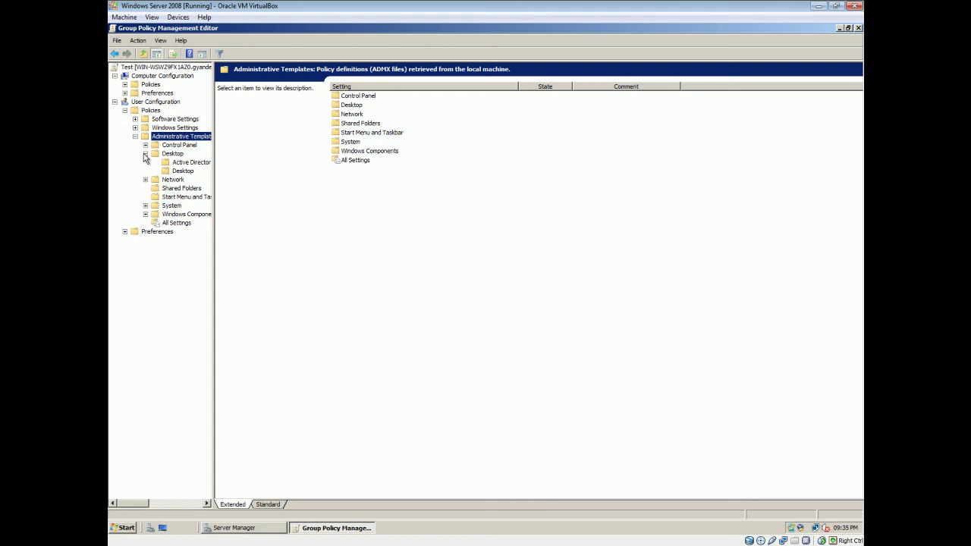
click(166, 172)
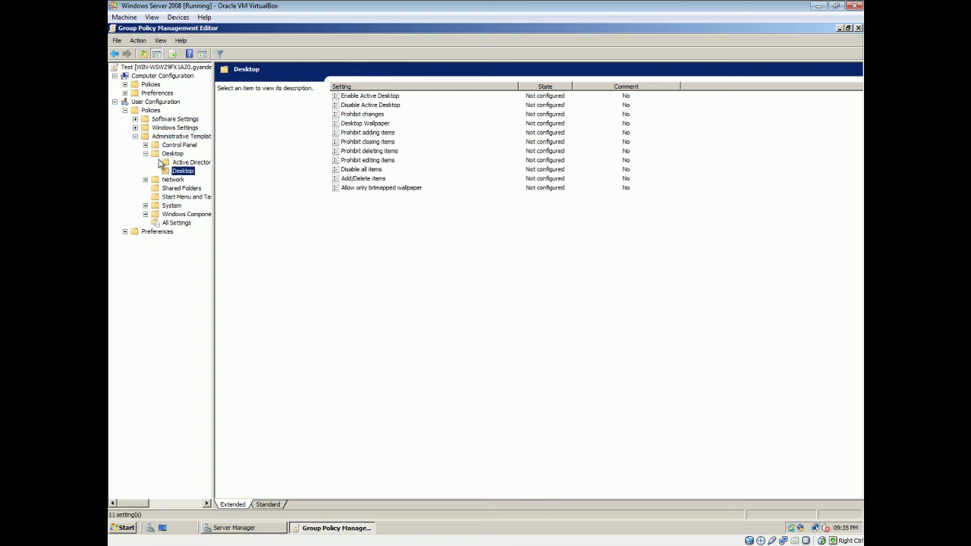
click(144, 153)
Step: Open Control Panel > Display > Desktop Themes settings, then switch to the Vista client
click(145, 145)
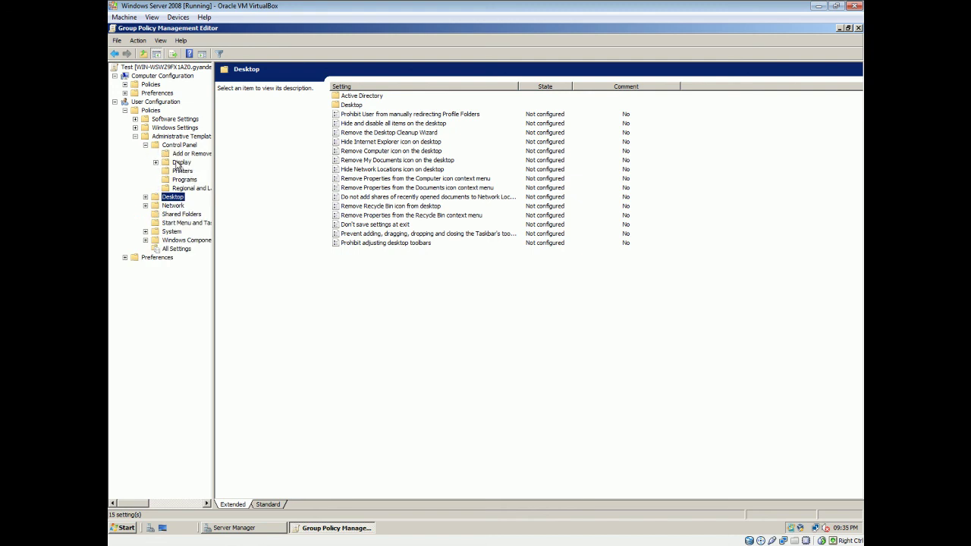
click(179, 163)
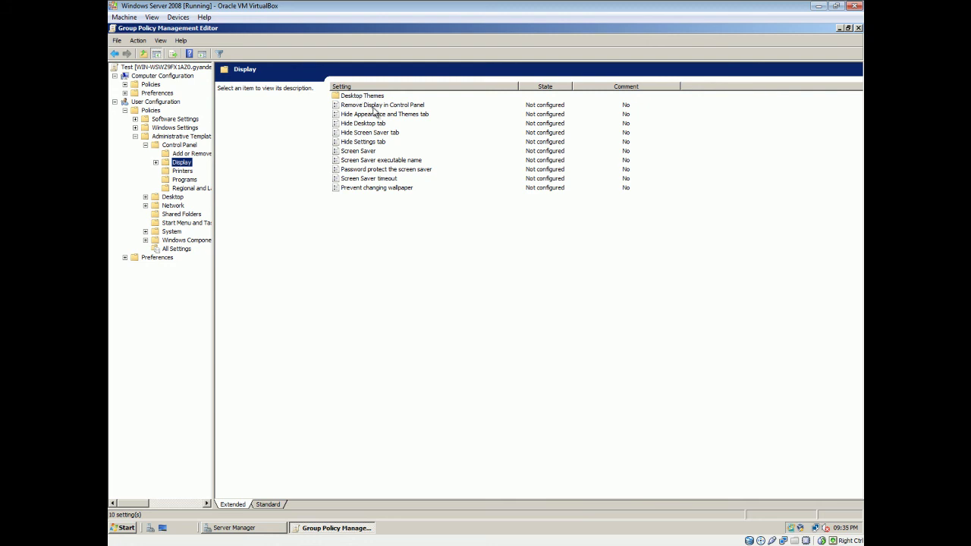
click(155, 163)
click(196, 171)
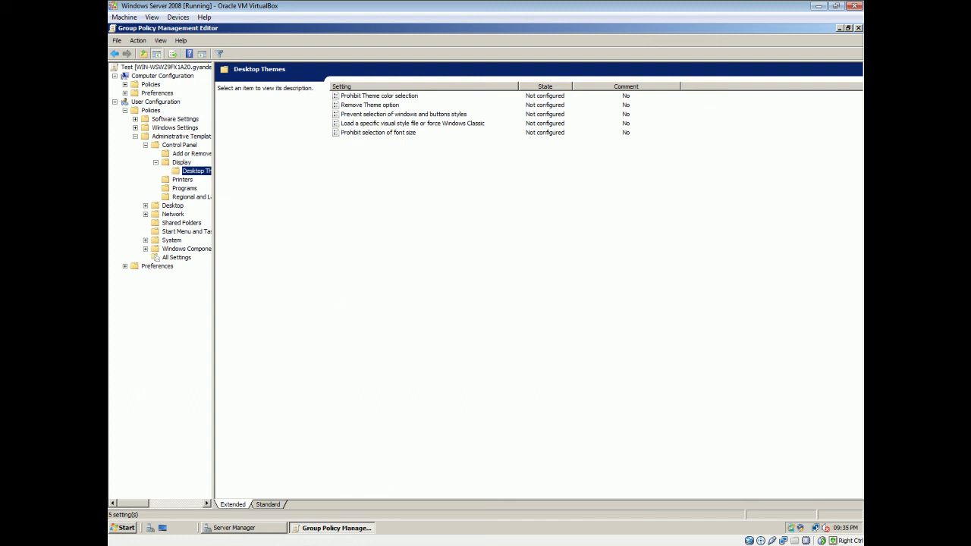
key(alt+Tab)
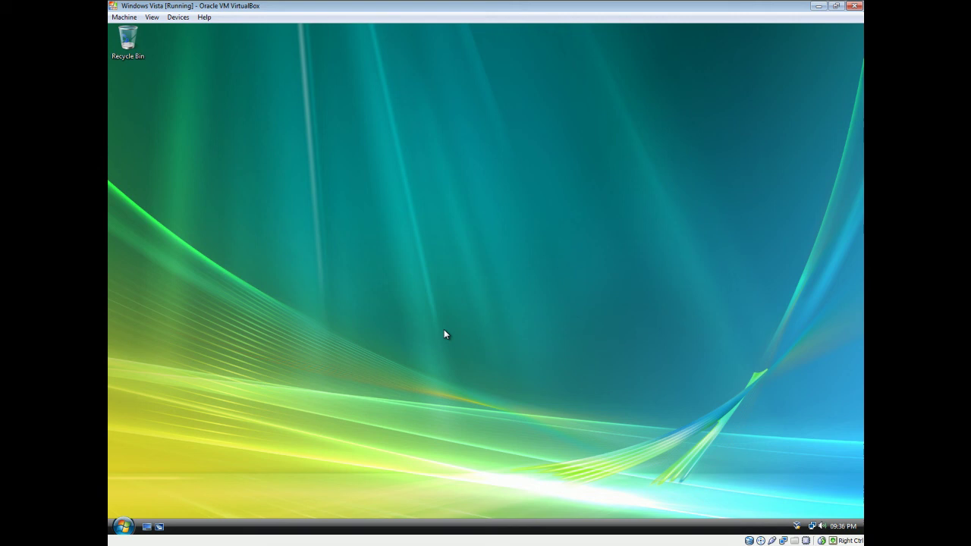
Step: Open Personalization from the Vista desktop's right-click menu
click(126, 527)
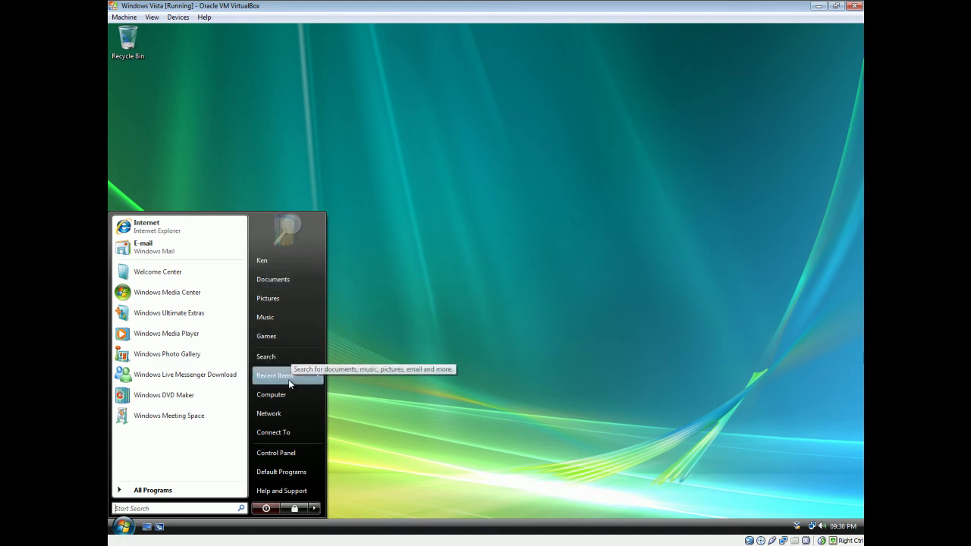
click(463, 291)
right_click(462, 291)
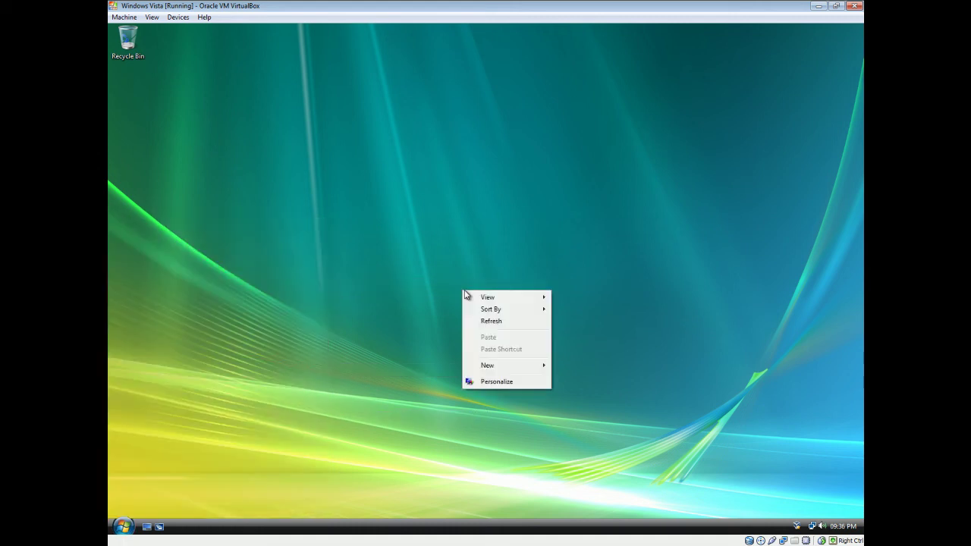
click(491, 383)
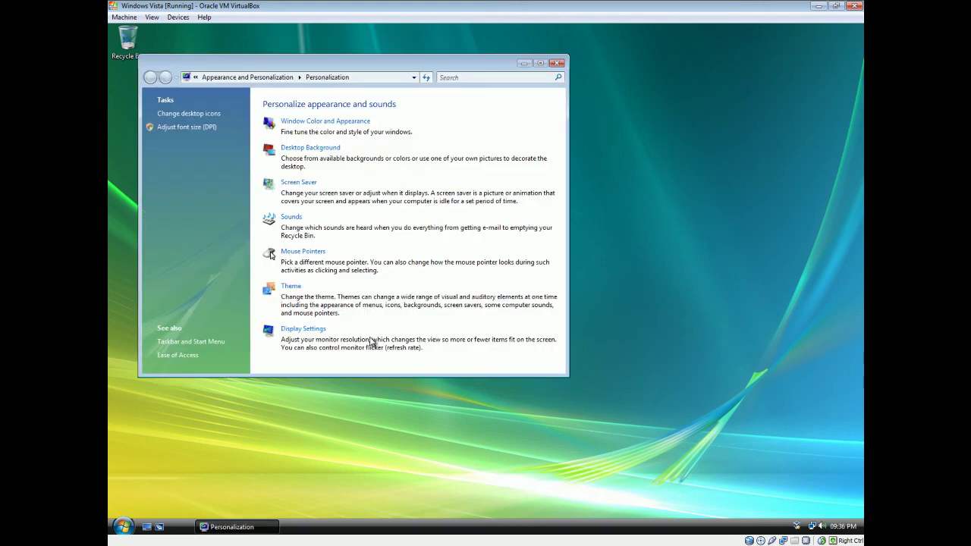
Step: Confirm the Theme settings still open, then close them and the Personalization window
click(291, 286)
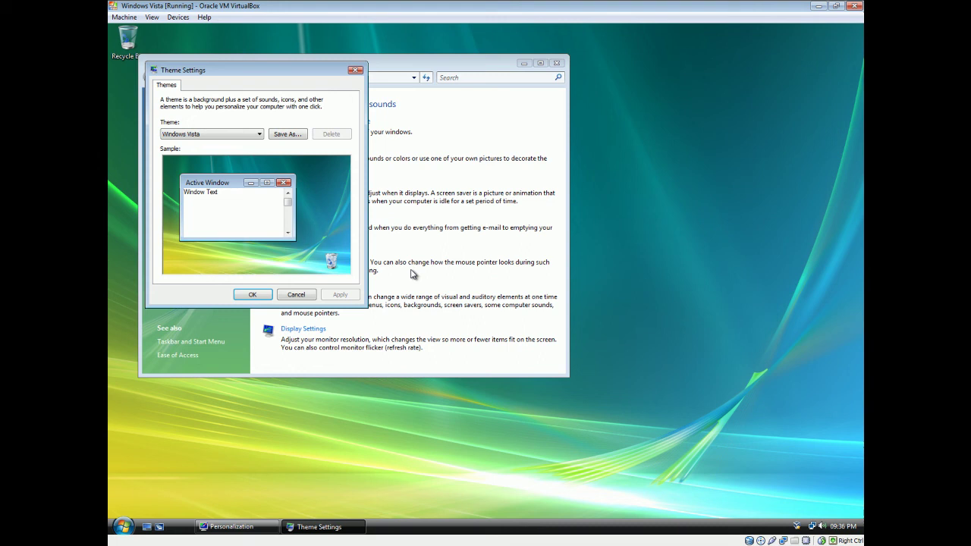
click(296, 297)
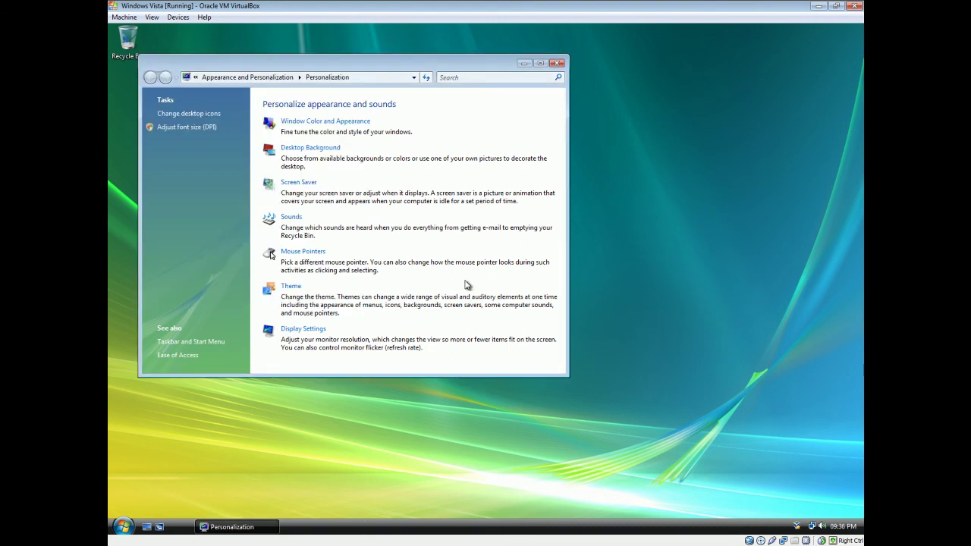
click(558, 64)
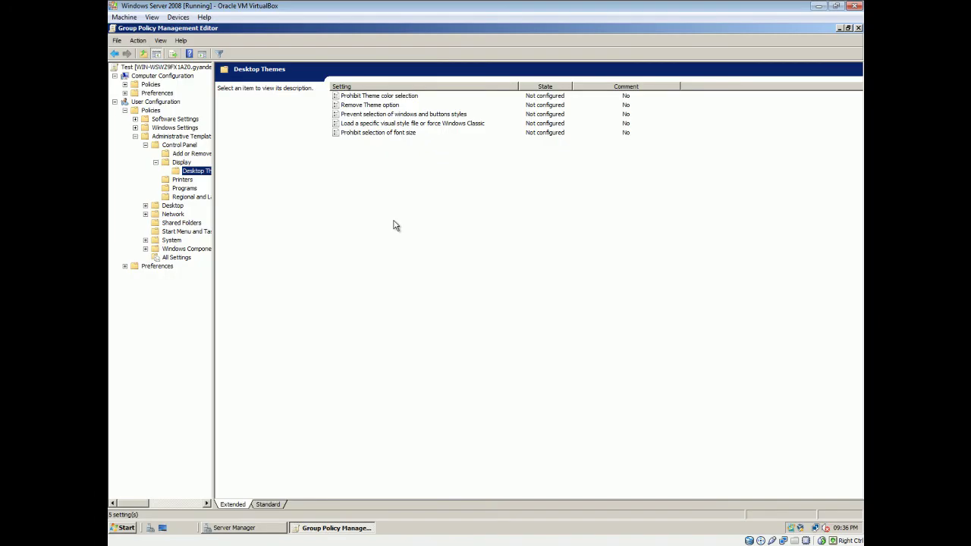
Step: Set the Remove Theme option policy to Enabled and apply it
click(362, 106)
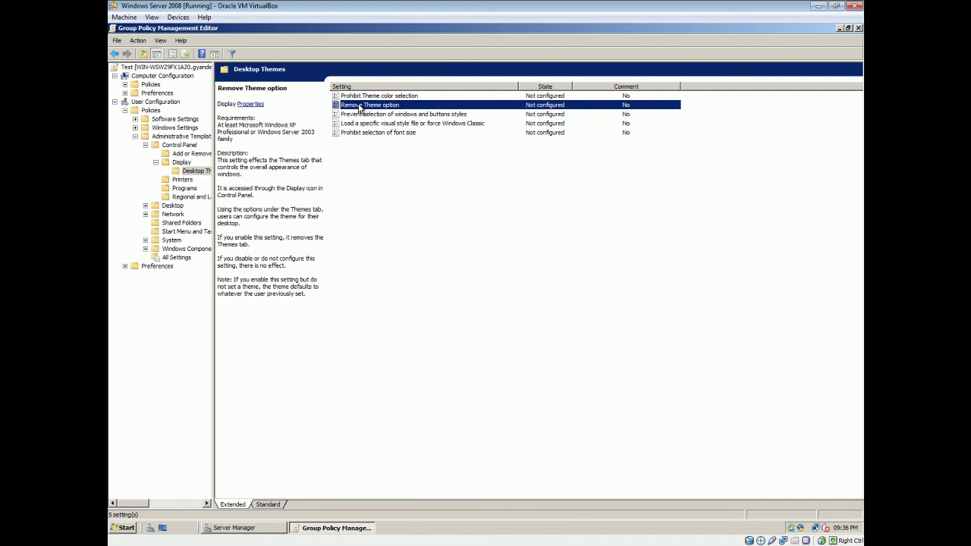
right_click(379, 107)
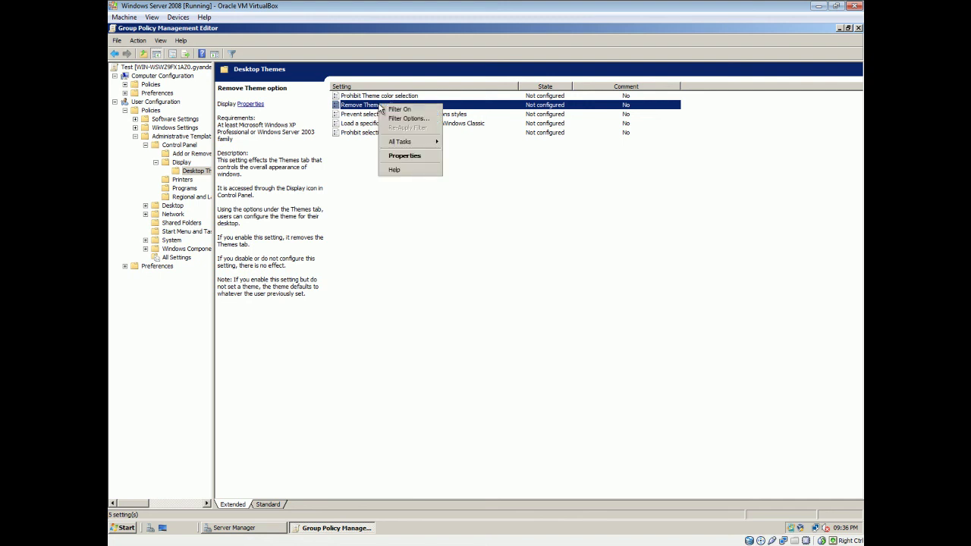
click(410, 156)
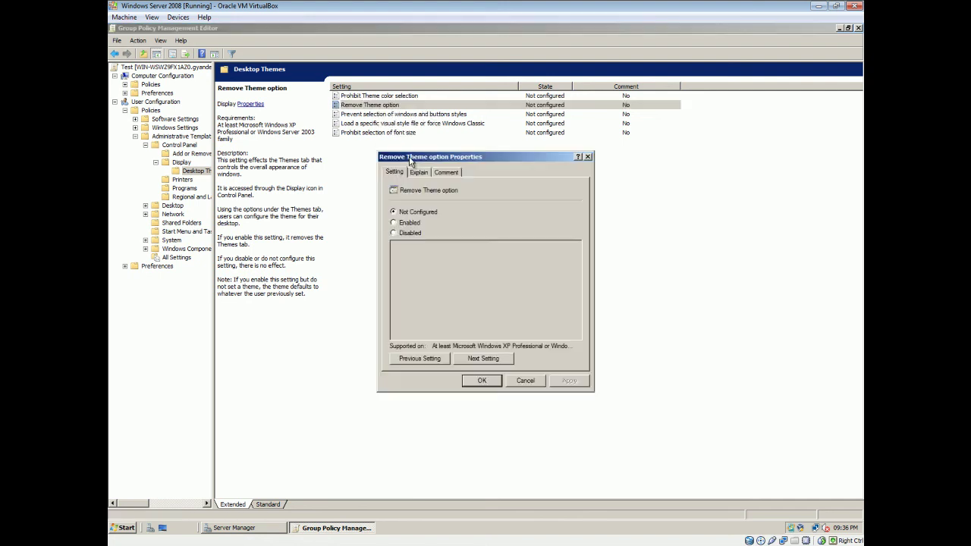
click(395, 223)
click(569, 381)
click(474, 384)
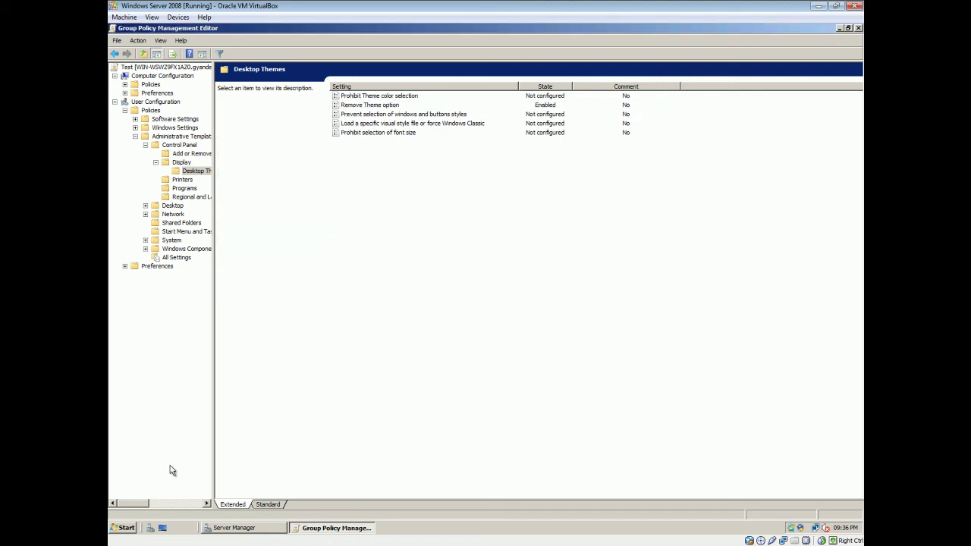
click(126, 528)
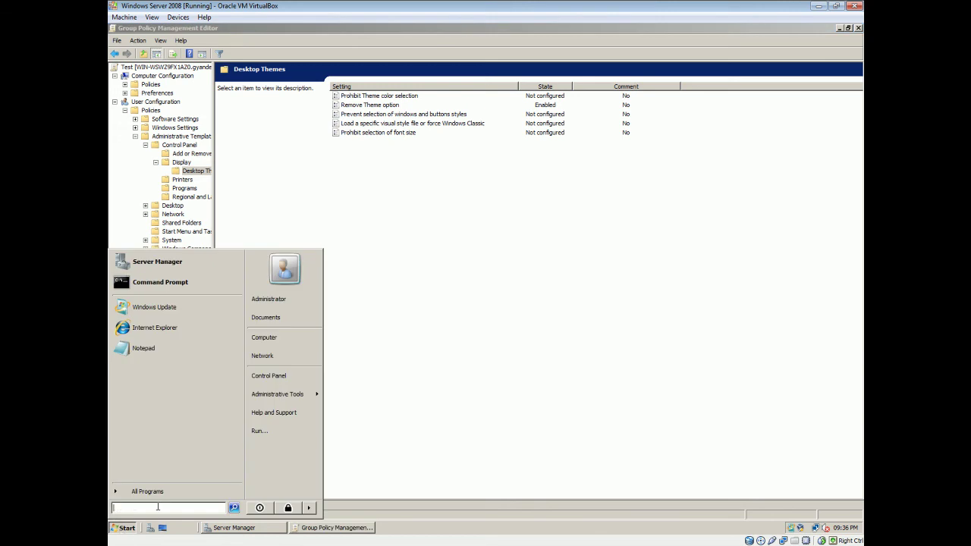
Step: Run gpupdate /force in a server Command Prompt, then close the window
click(144, 282)
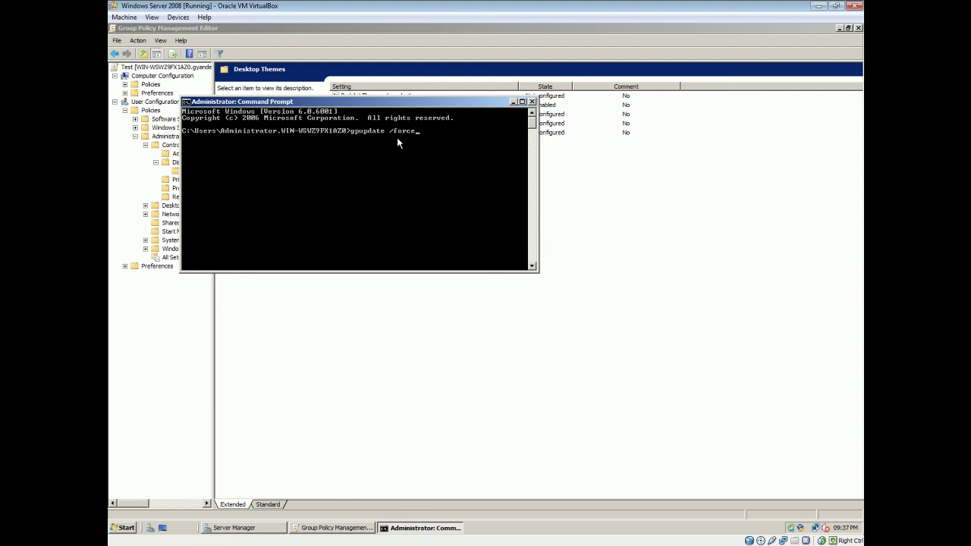
key(Return)
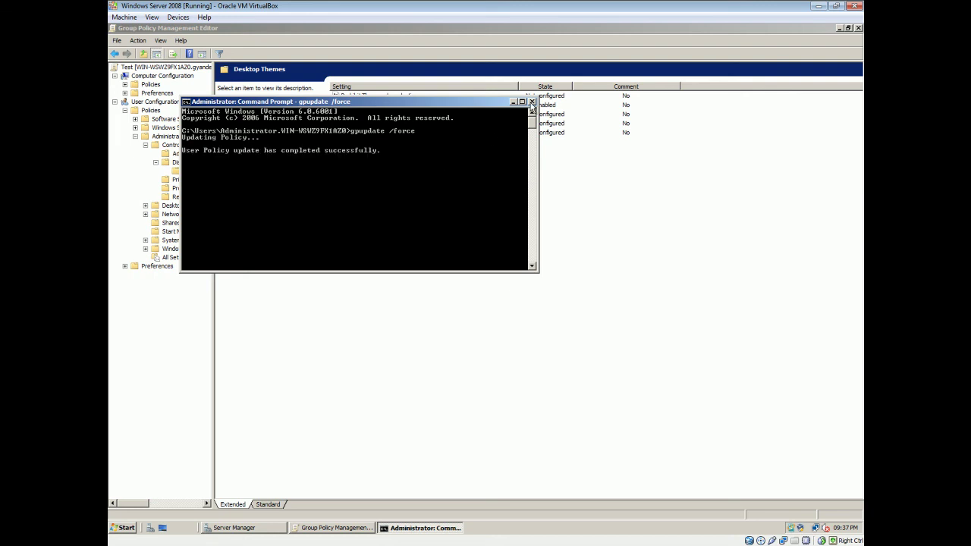
click(531, 102)
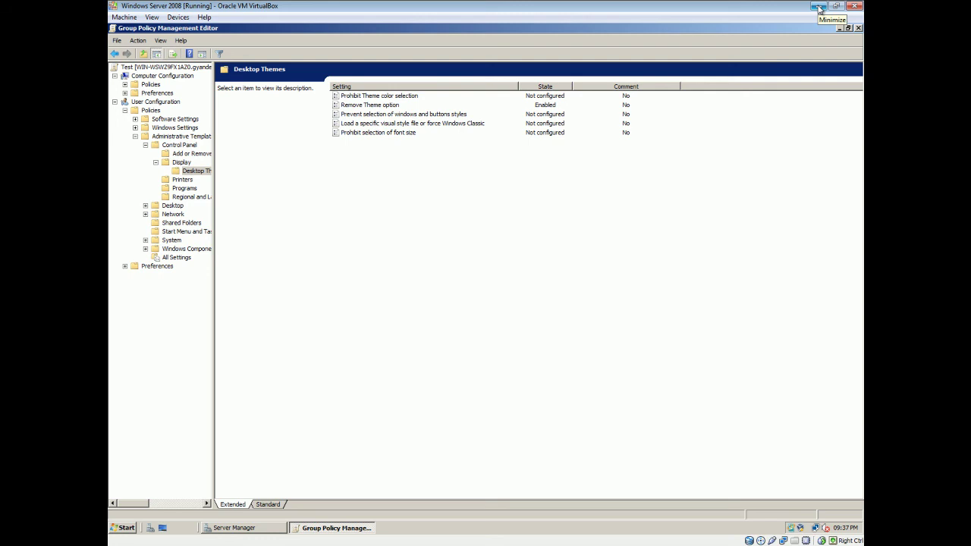
Step: On the Vista client, run gpupdate /force from Start Search and close the finished console
click(819, 7)
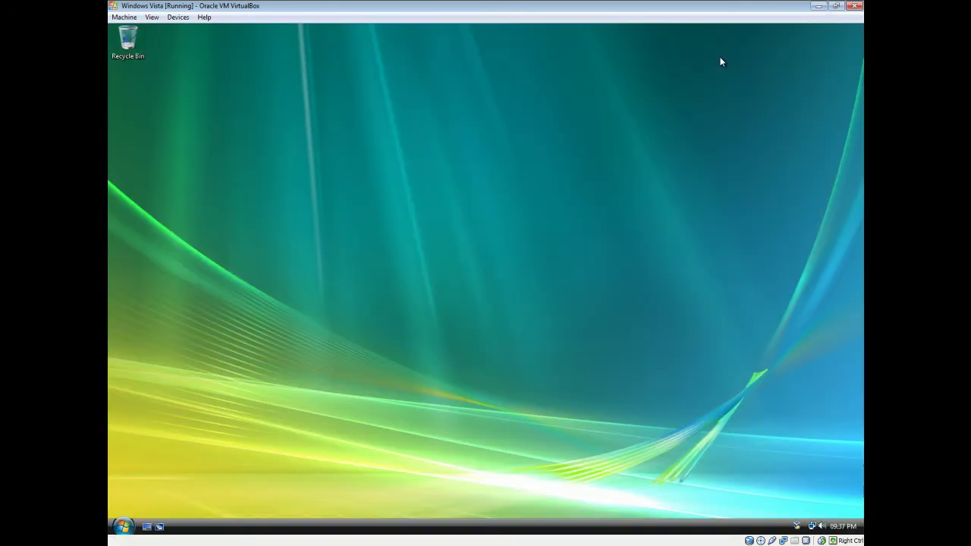
click(124, 526)
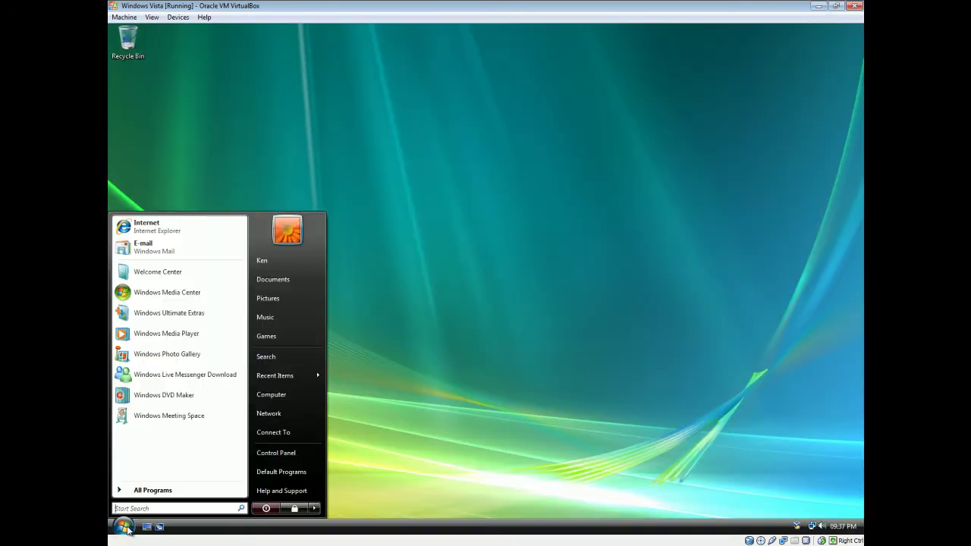
click(174, 511)
text(cmd)
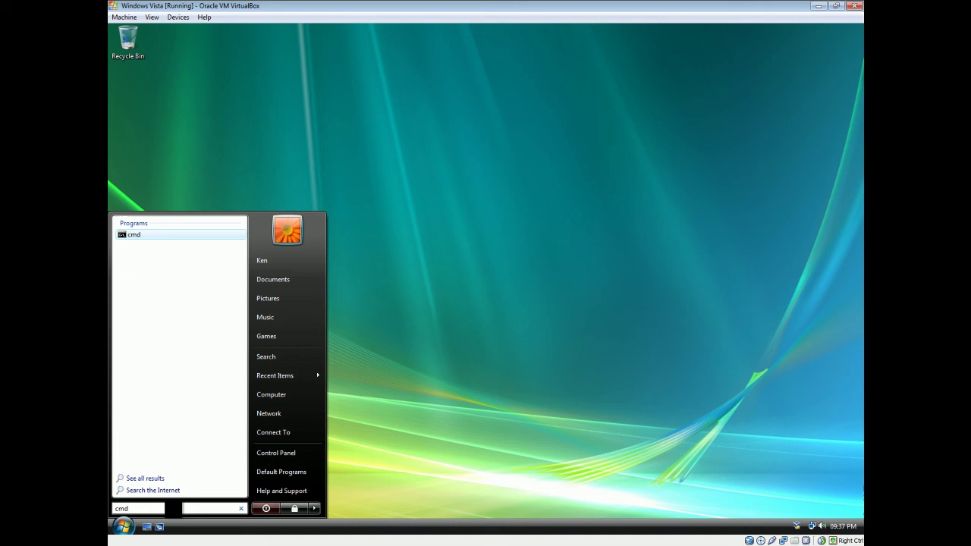
key(BackSpace)
key(BackSpace)
key(BackSpace)
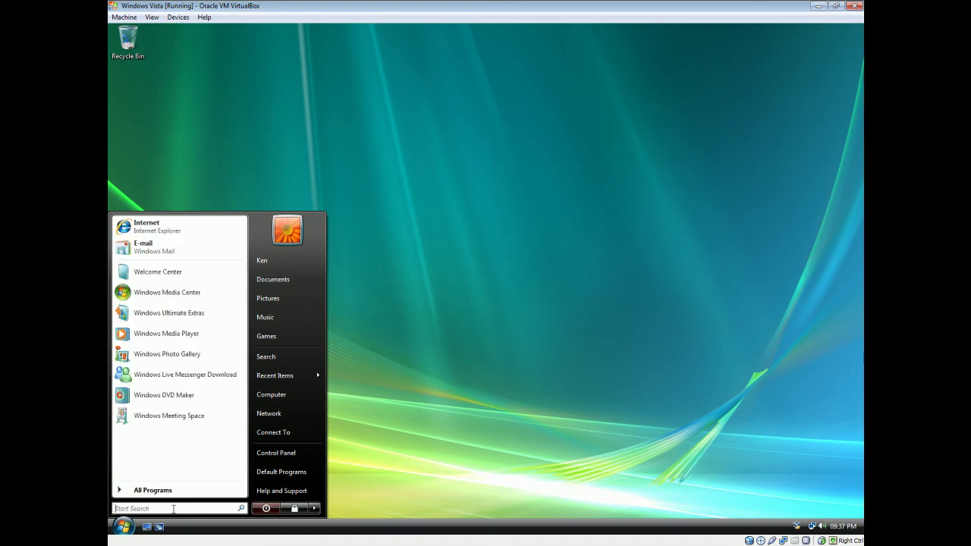
text(gpu)
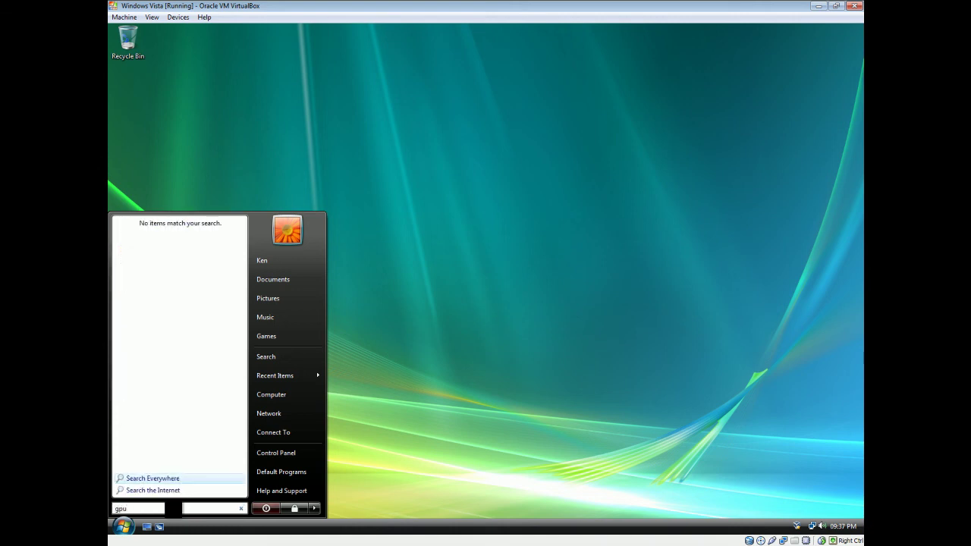
text(pdate)
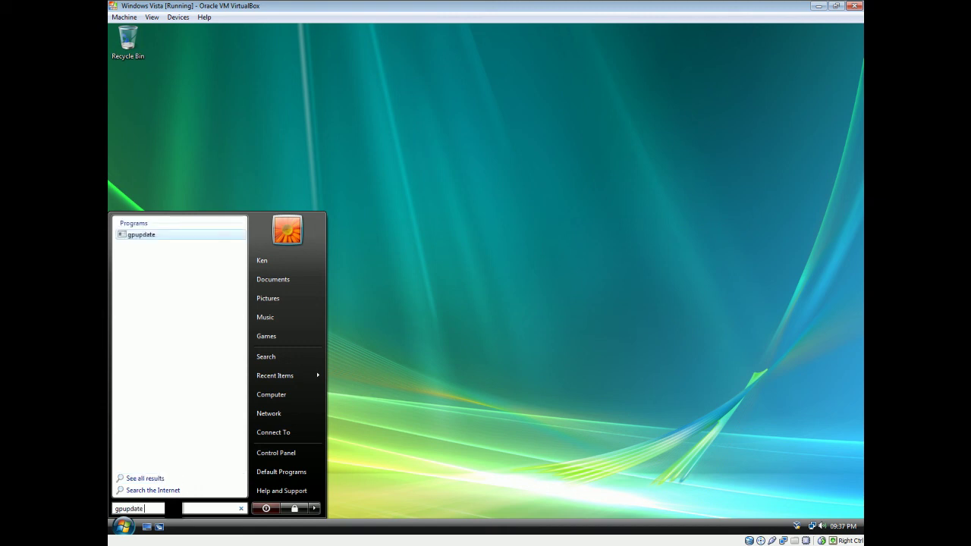
text( /force)
key(Return)
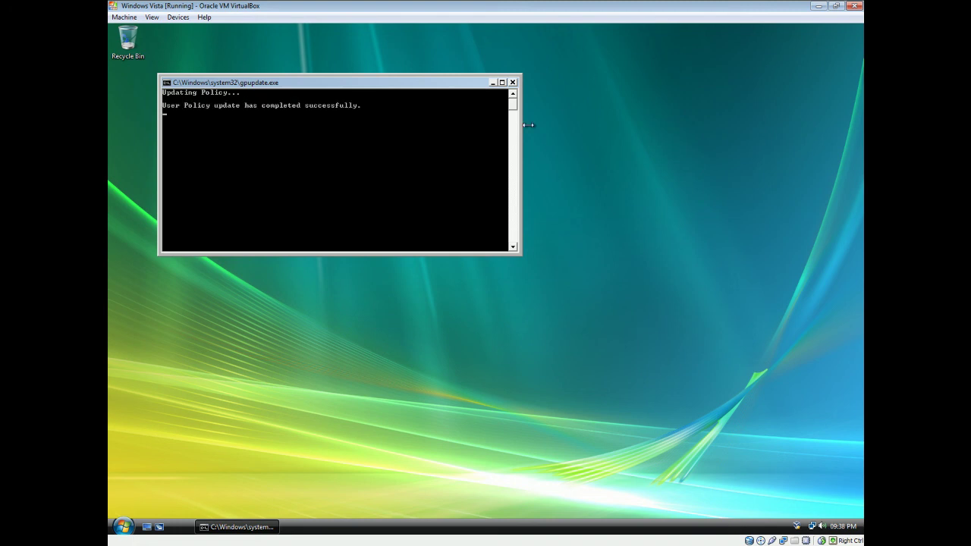
click(513, 82)
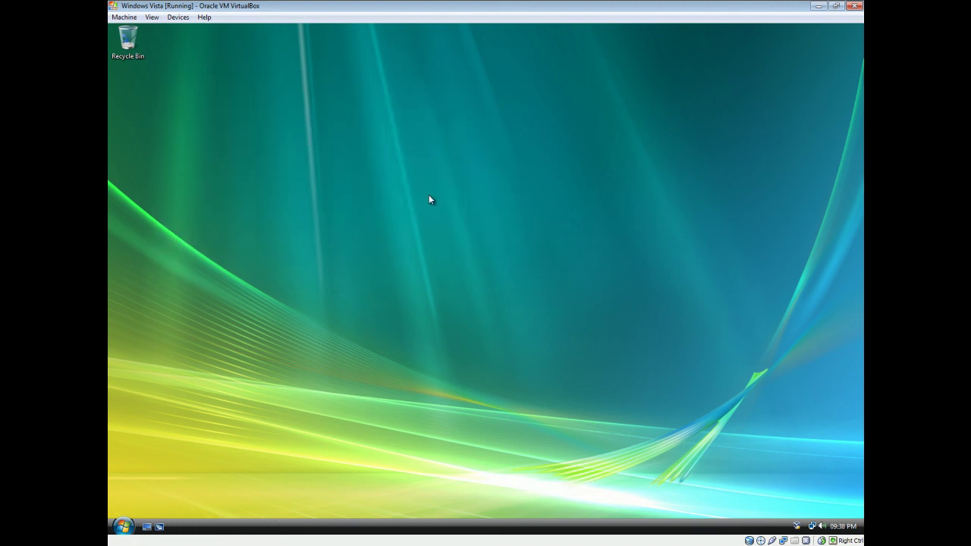
Step: Open Vista Personalization, confirm Theme is gone, close it and return to the server
right_click(388, 253)
click(456, 347)
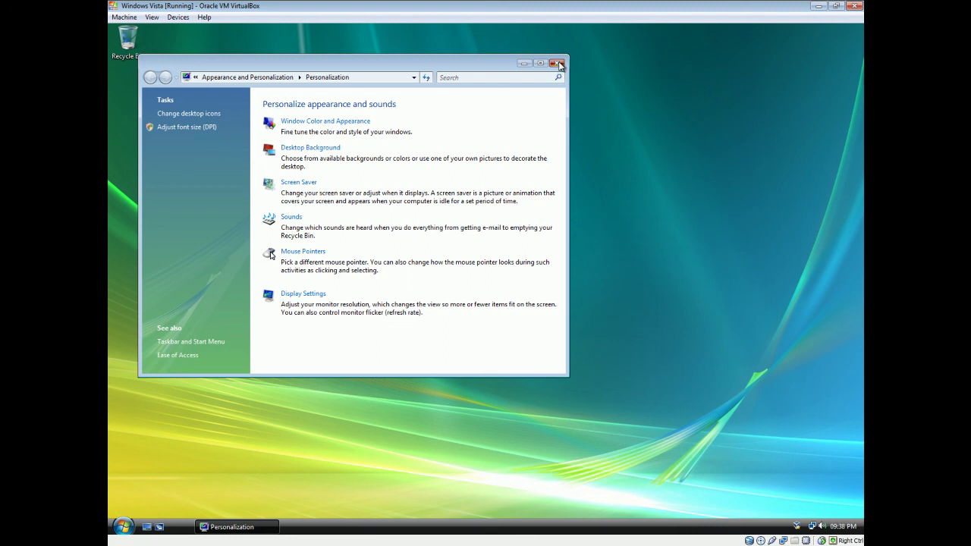
click(558, 64)
click(333, 540)
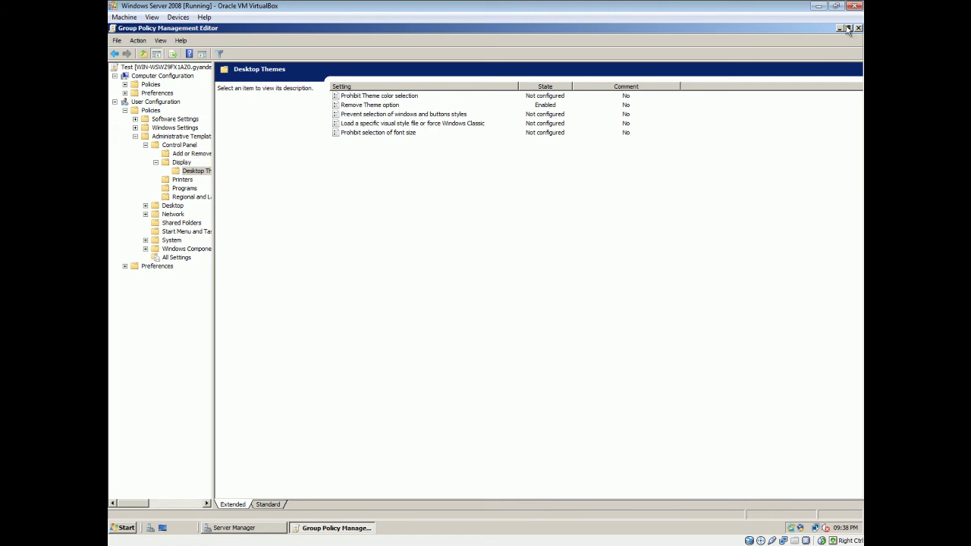
Step: Rename the Test GPO under Group Policy Objects to 'Remove Themes'
click(839, 28)
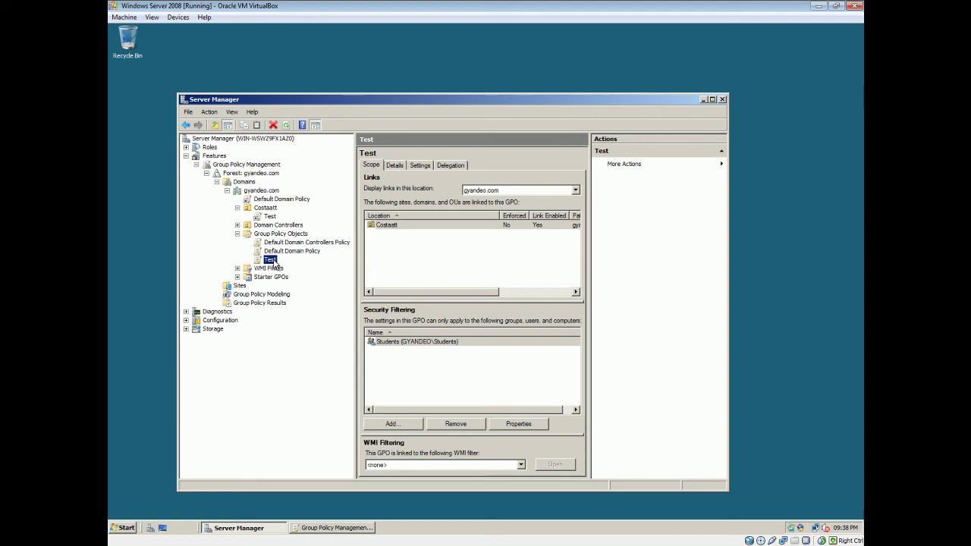
right_click(273, 262)
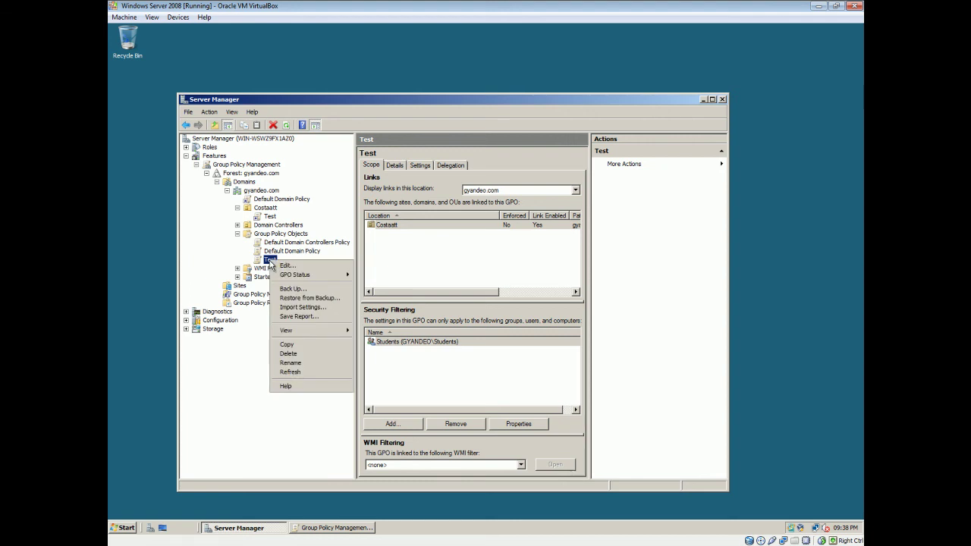
click(300, 363)
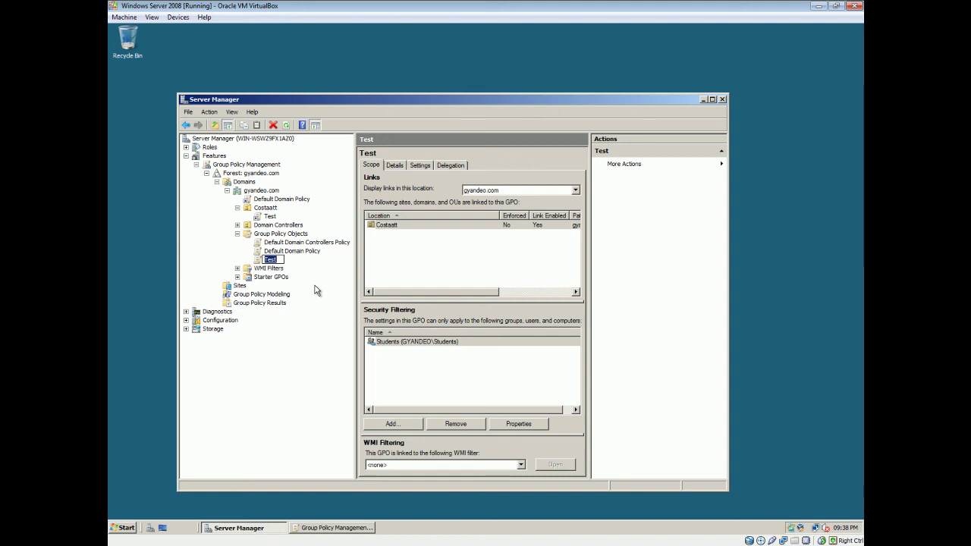
text(S)
key(BackSpace)
text(Remove Themes)
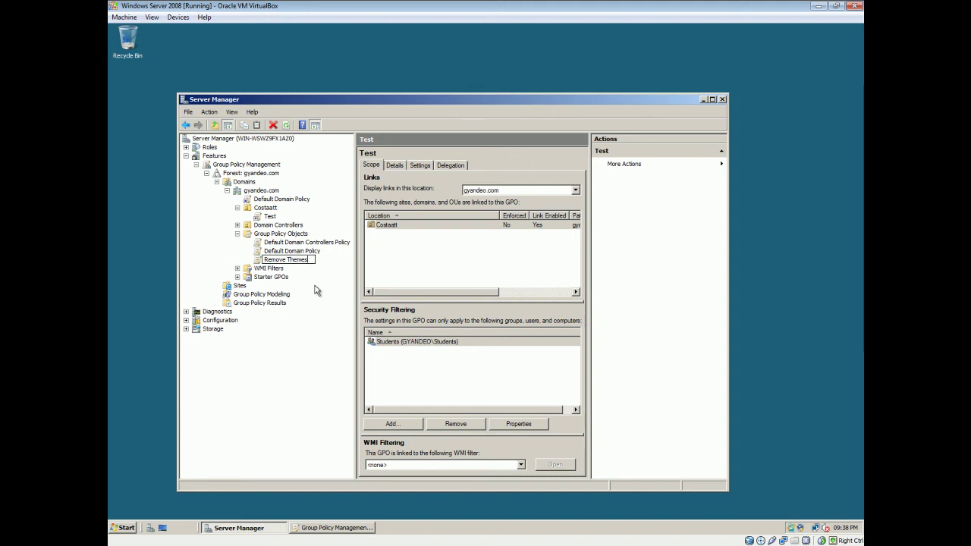
key(Return)
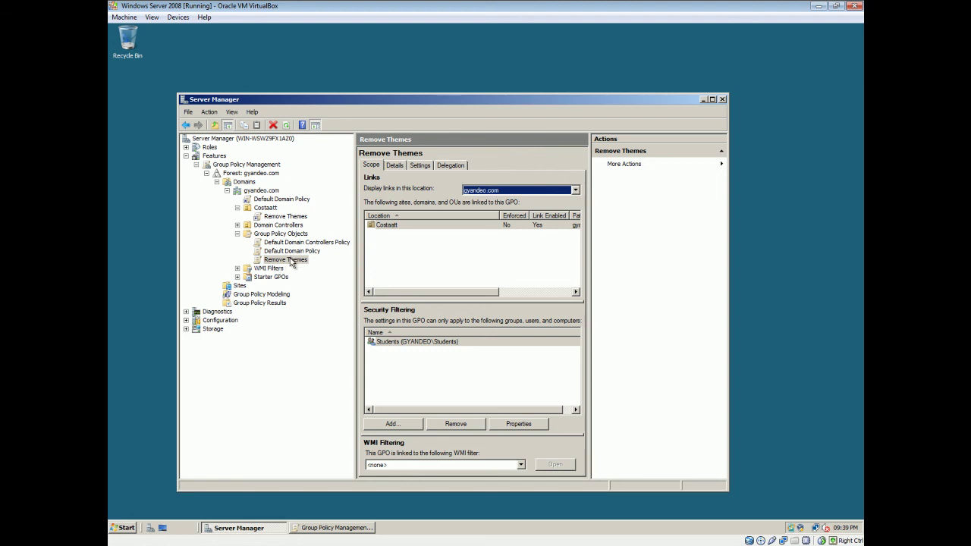
Step: Select WMI Filters in the Group Policy Management tree to view gyandeo.com's filters
click(264, 269)
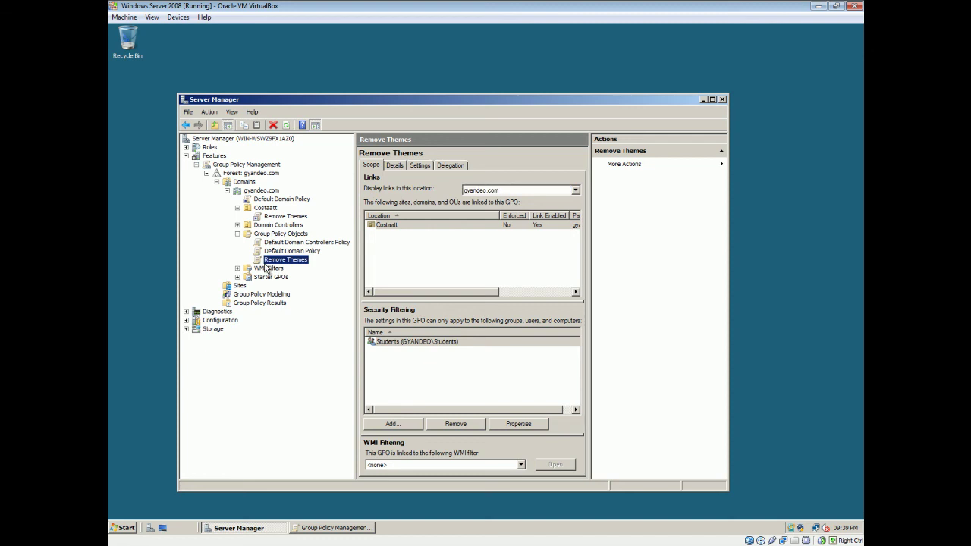